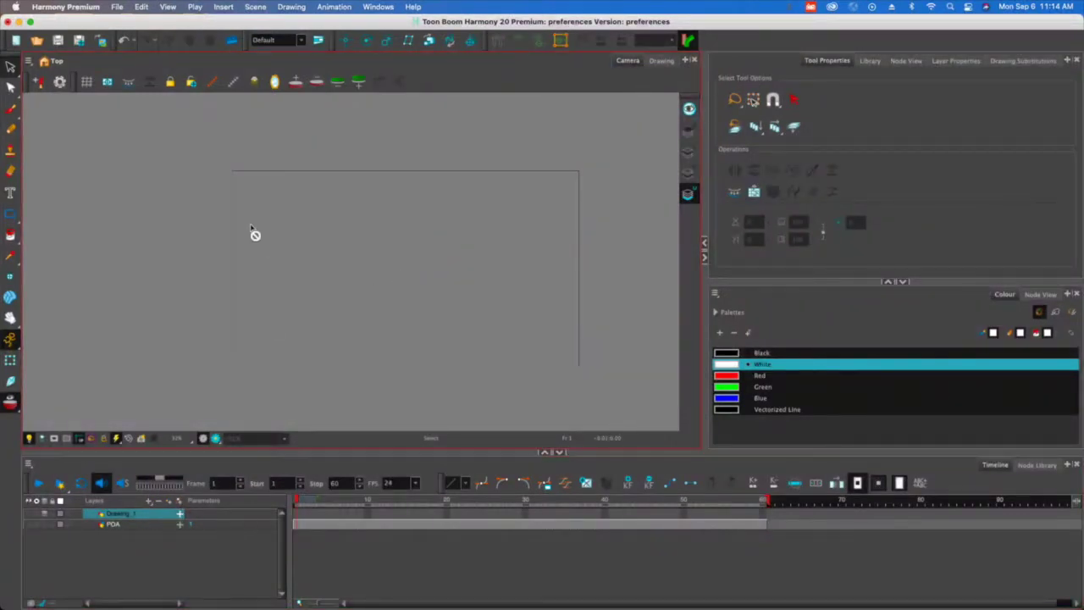
# Import POA.jpeg from the Desktop onto a single layer named POA, keeping it as original bitmap with Fit alignment.
pyautogui.click(118, 7)
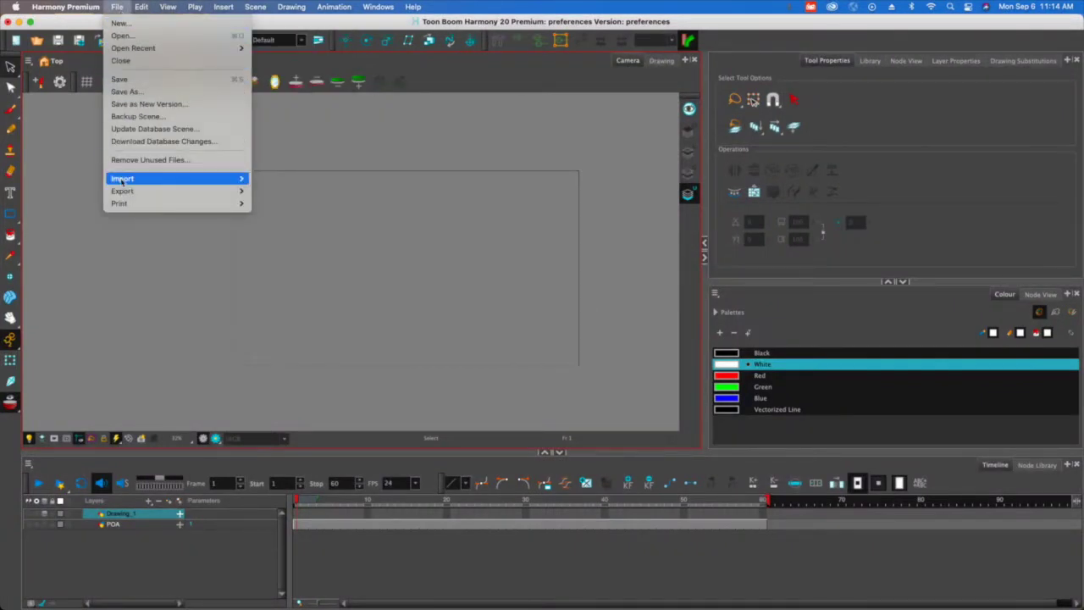
pyautogui.moveTo(122, 181)
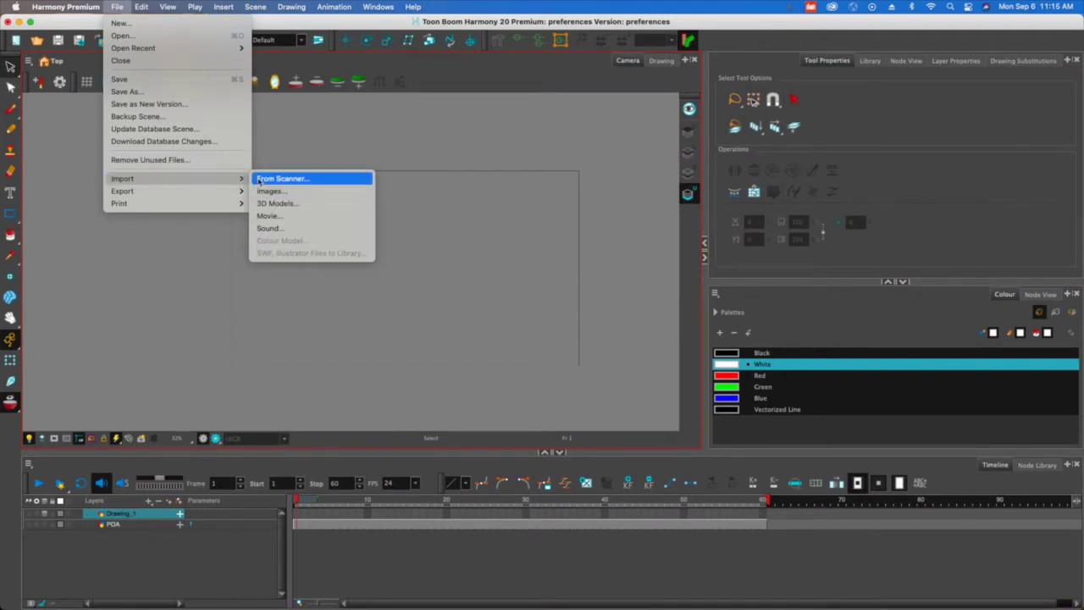
pyautogui.click(269, 192)
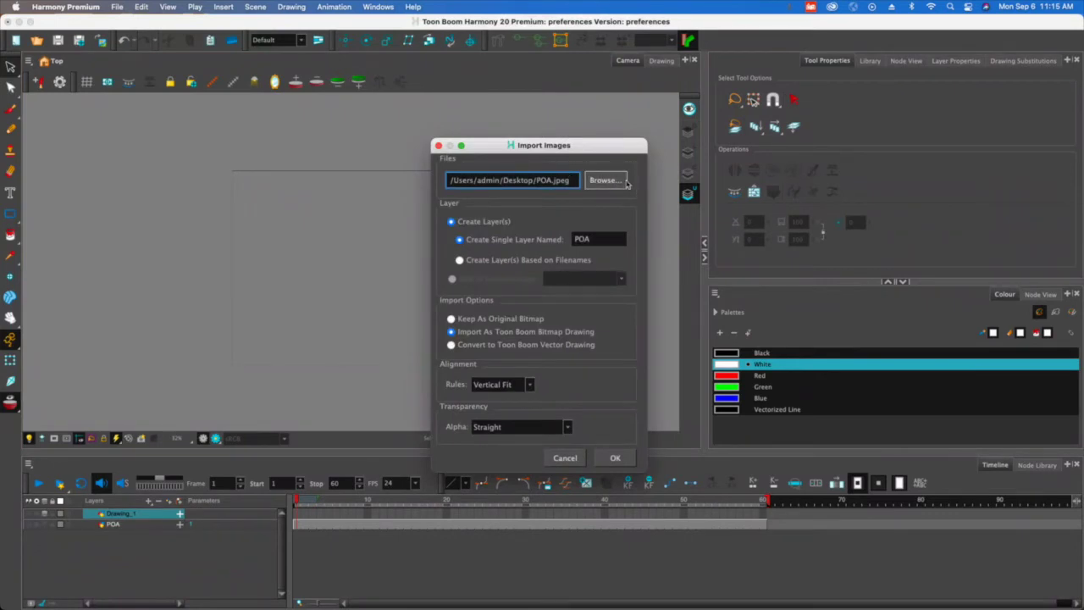
pyautogui.click(612, 182)
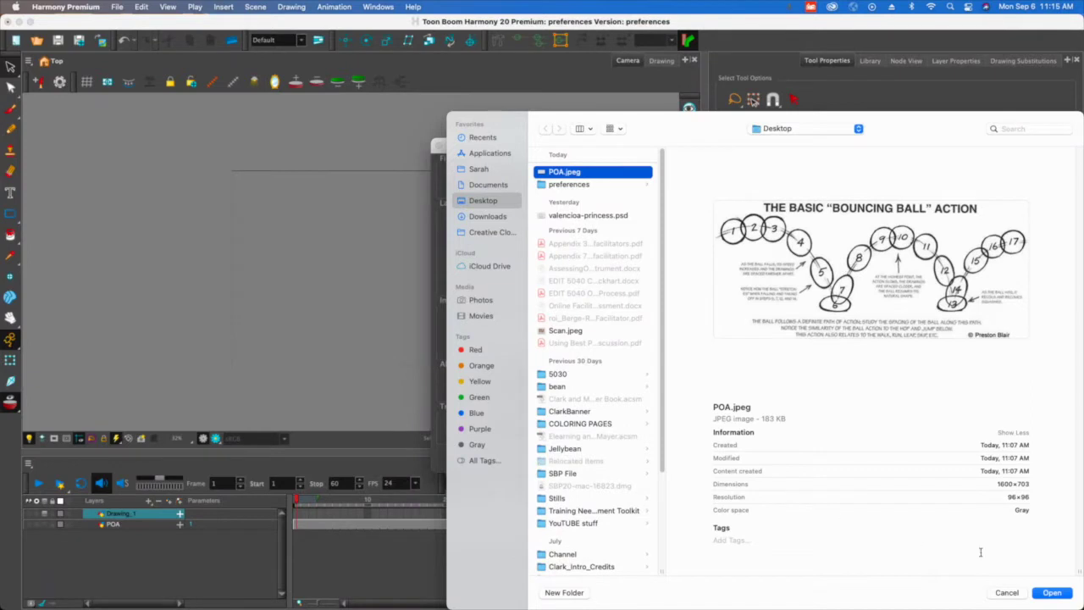
pyautogui.click(1052, 593)
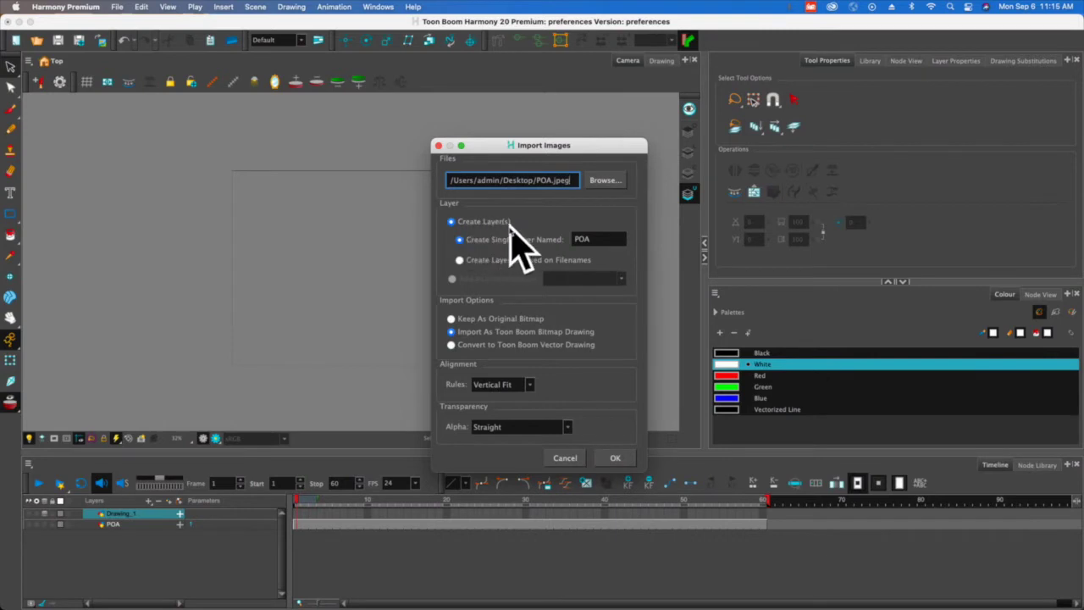
pyautogui.click(451, 319)
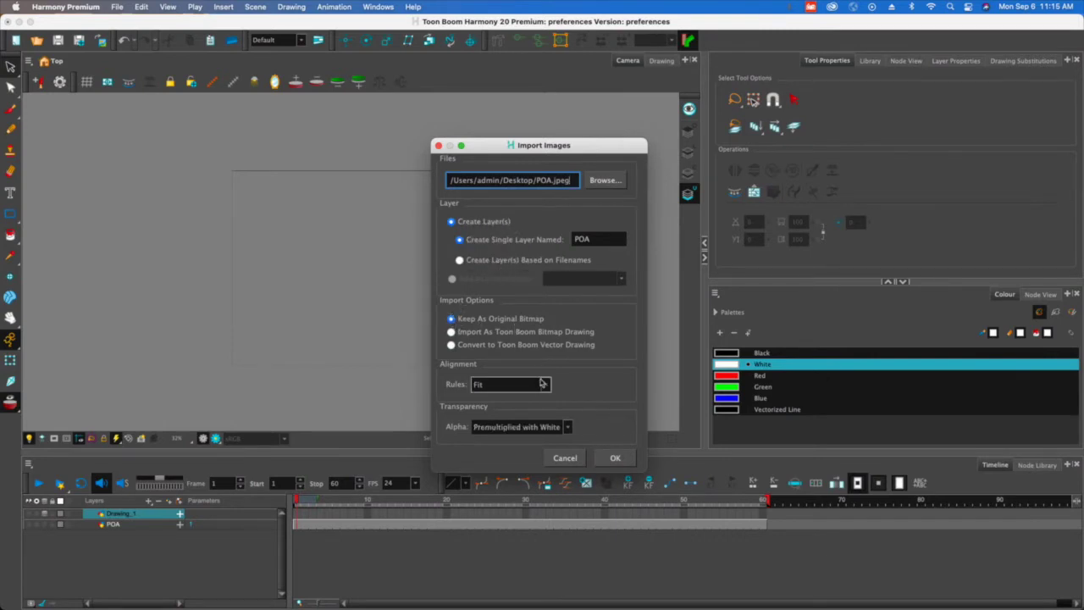
pyautogui.click(545, 384)
pyautogui.click(546, 385)
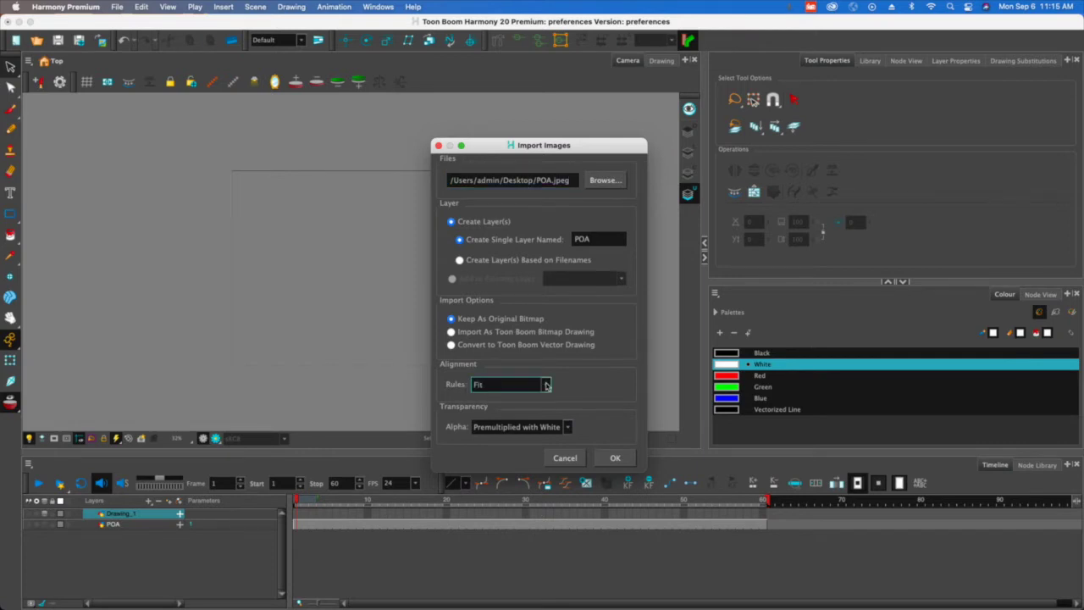
pyautogui.click(611, 459)
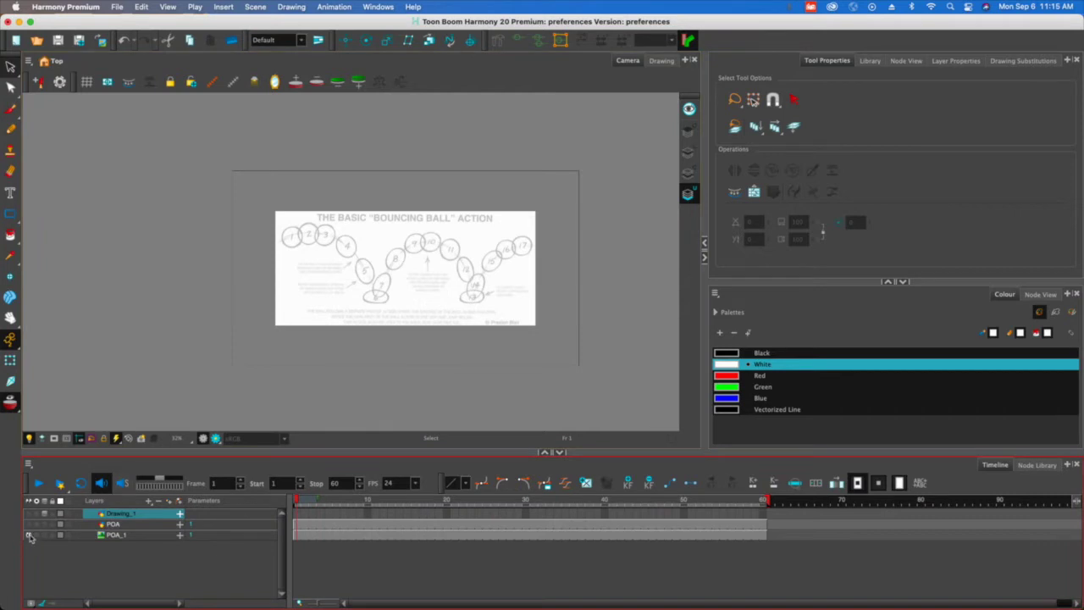
# Switch the imported POA_1 layer's visibility off and on to check which image it displays.
pyautogui.click(29, 535)
pyautogui.click(29, 535)
pyautogui.click(28, 535)
pyautogui.click(29, 535)
pyautogui.click(29, 535)
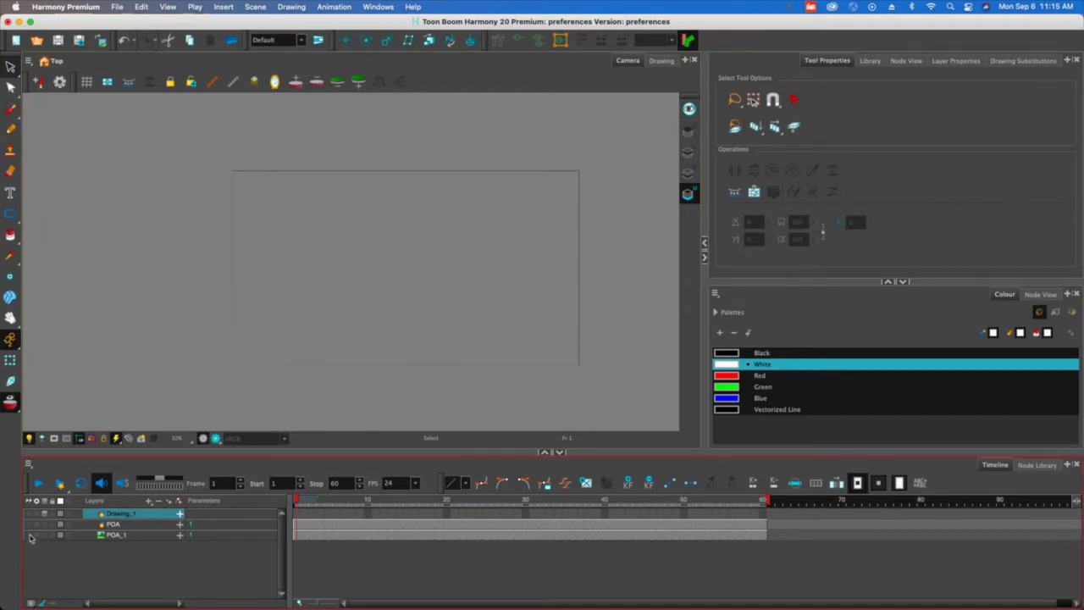
pyautogui.click(29, 535)
pyautogui.click(29, 535)
pyautogui.click(29, 535)
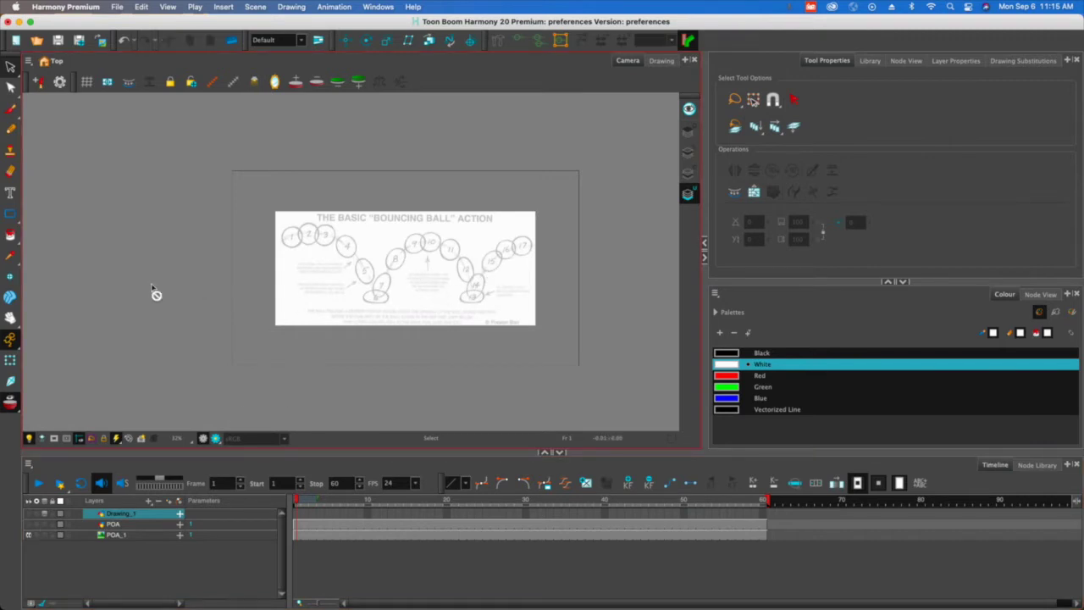
# Enlarge the POA_1 bouncing ball reference with the Transform tool and shift it slightly over the camera frame.
pyautogui.click(115, 535)
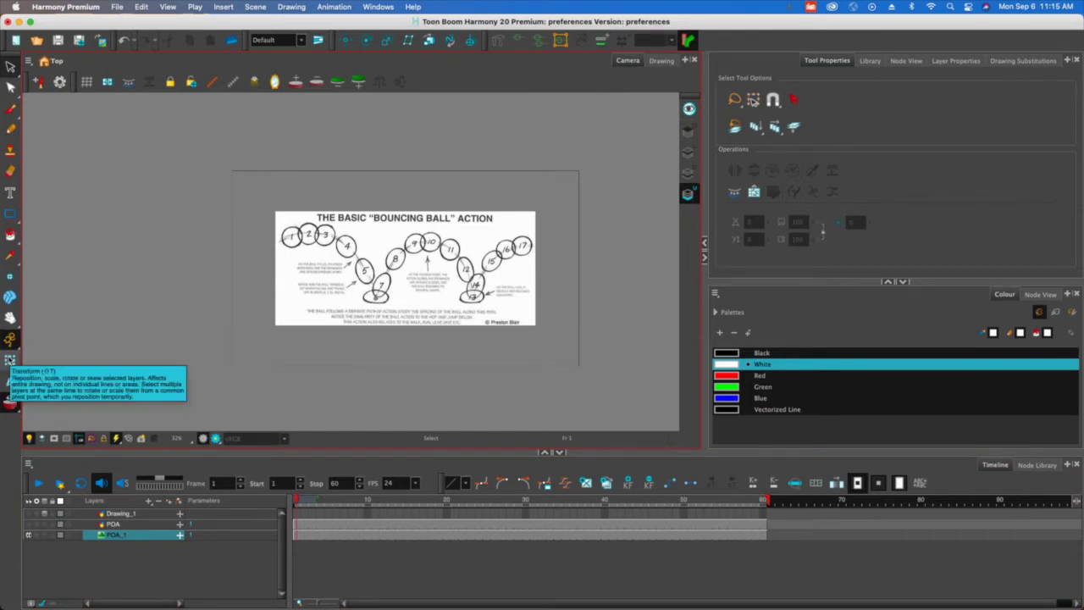
pyautogui.click(10, 360)
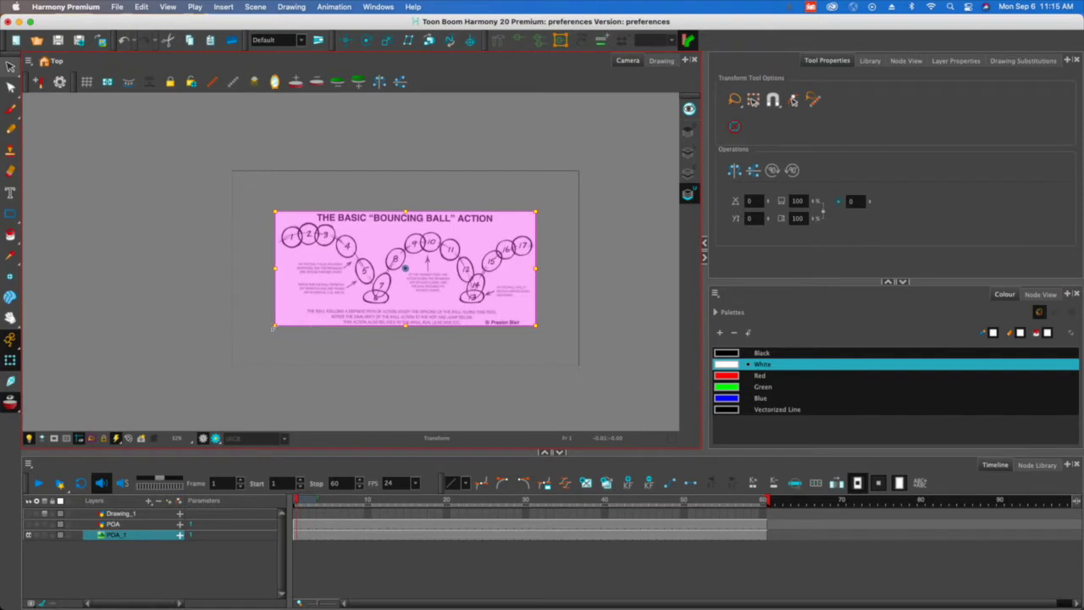
pyautogui.moveTo(273, 327); pyautogui.dragTo(214, 372)
pyautogui.moveTo(324, 305)
pyautogui.mouseDown()
pyautogui.moveTo(332, 303)
pyautogui.moveTo(314, 296)
pyautogui.moveTo(318, 306)
pyautogui.mouseUp()
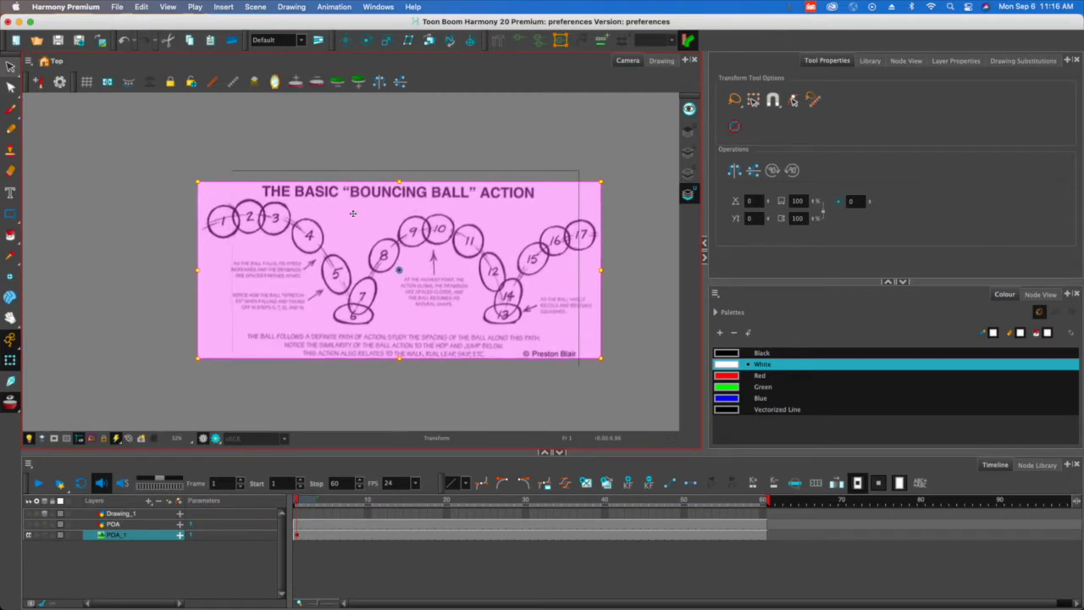
pyautogui.click(157, 257)
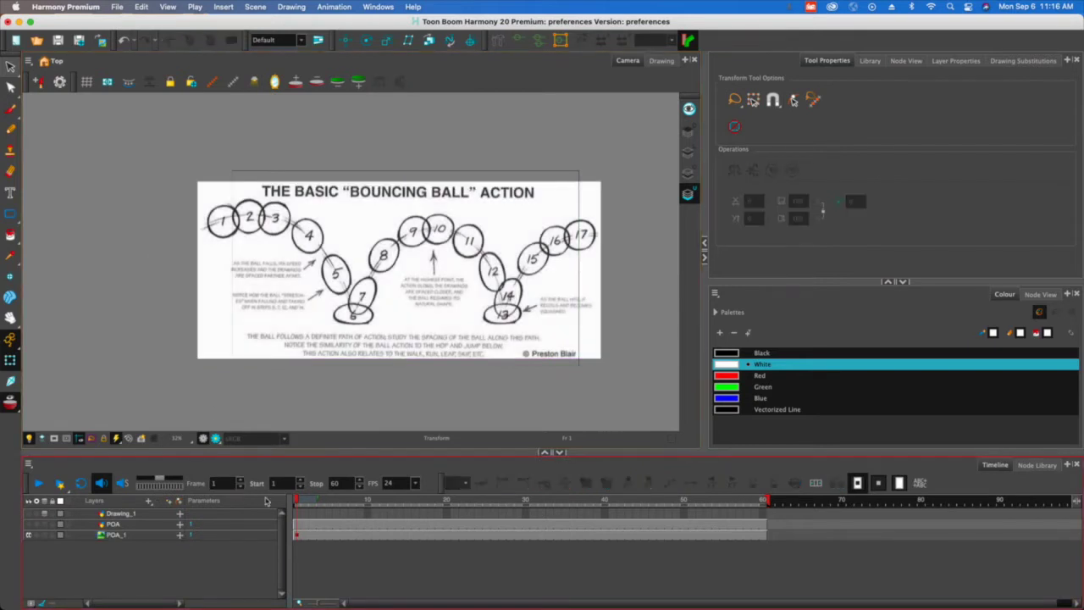
# Add a new vector drawing layer named Drawing above the Drawing_1 layer.
pyautogui.click(256, 514)
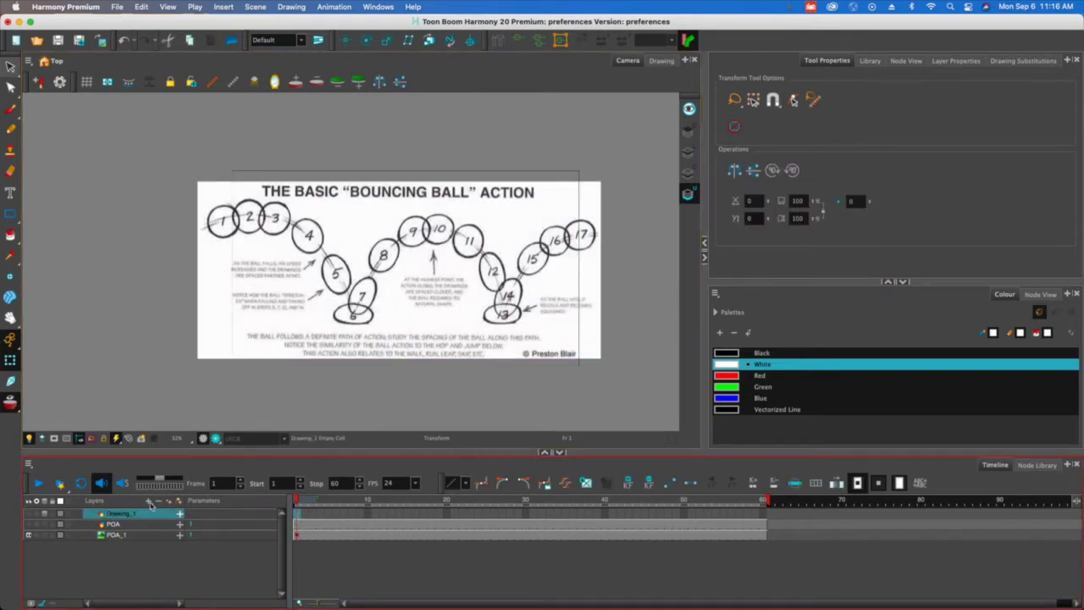
pyautogui.click(167, 502)
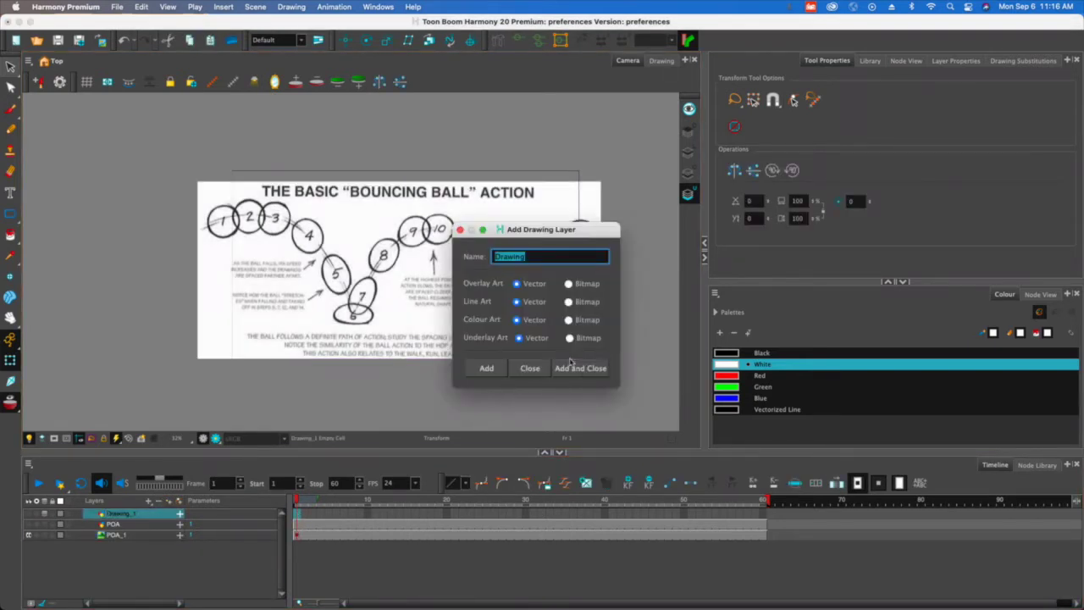
pyautogui.click(573, 367)
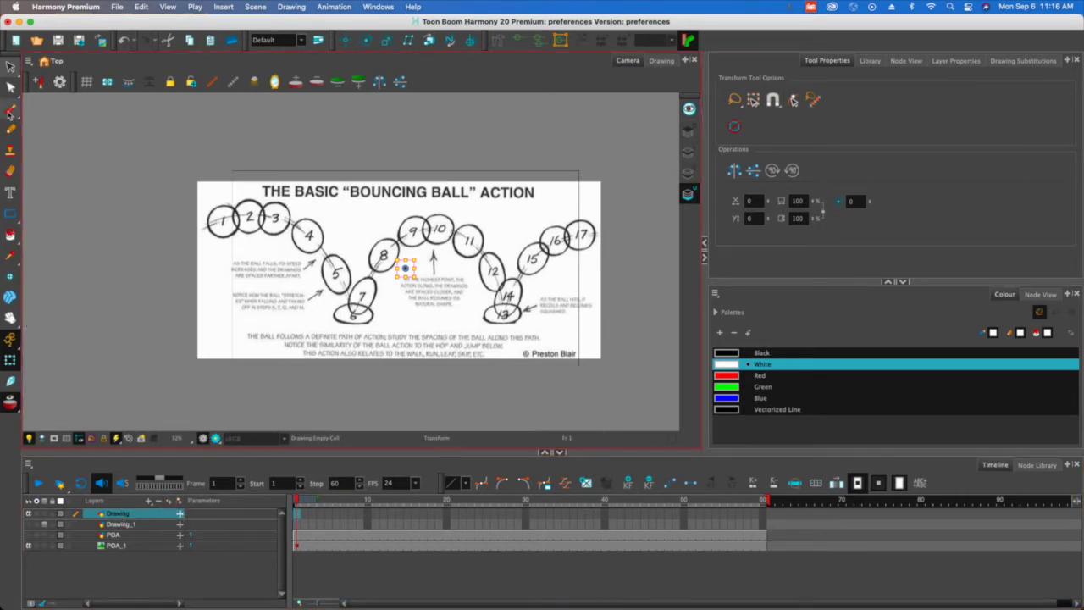
# Activate the Brush tool with the Pastel 2 preset and choose the Blue colour.
pyautogui.click(11, 109)
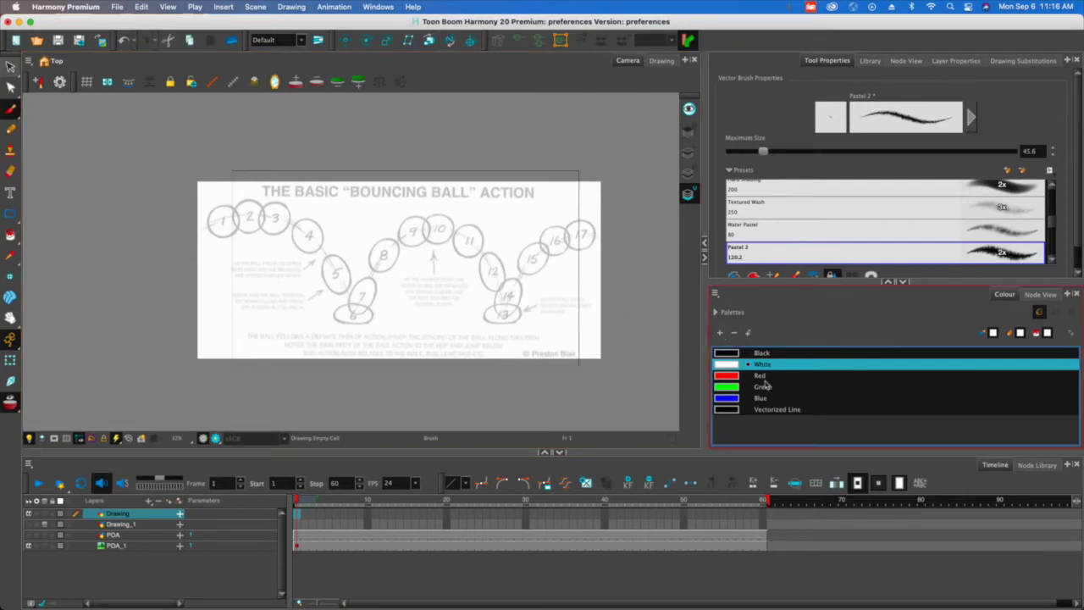
pyautogui.click(733, 376)
pyautogui.click(733, 388)
pyautogui.click(736, 379)
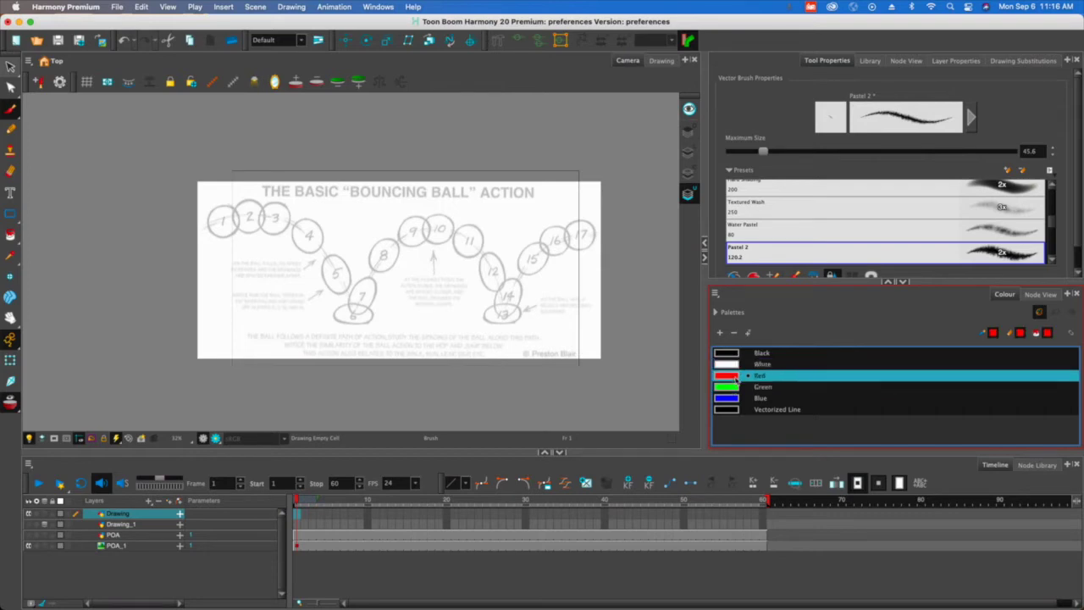
pyautogui.click(733, 389)
pyautogui.click(735, 400)
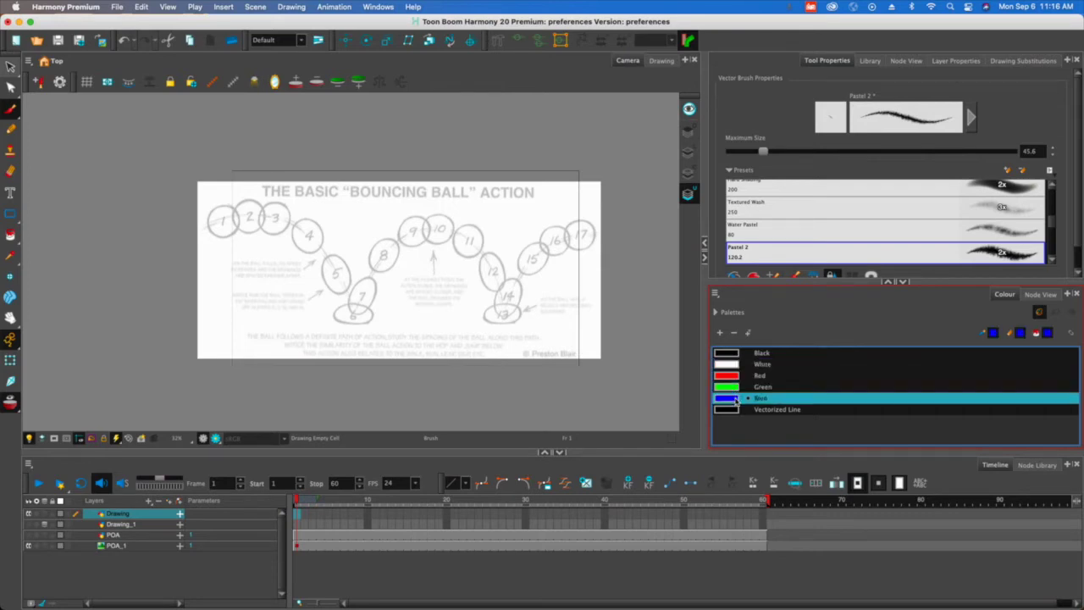
# Trace ball 1 of the reference with blue brush strokes on frame 1 of the Drawing layer.
pyautogui.scroll(1, 218, 225)
pyautogui.scroll(-2, 218, 225)
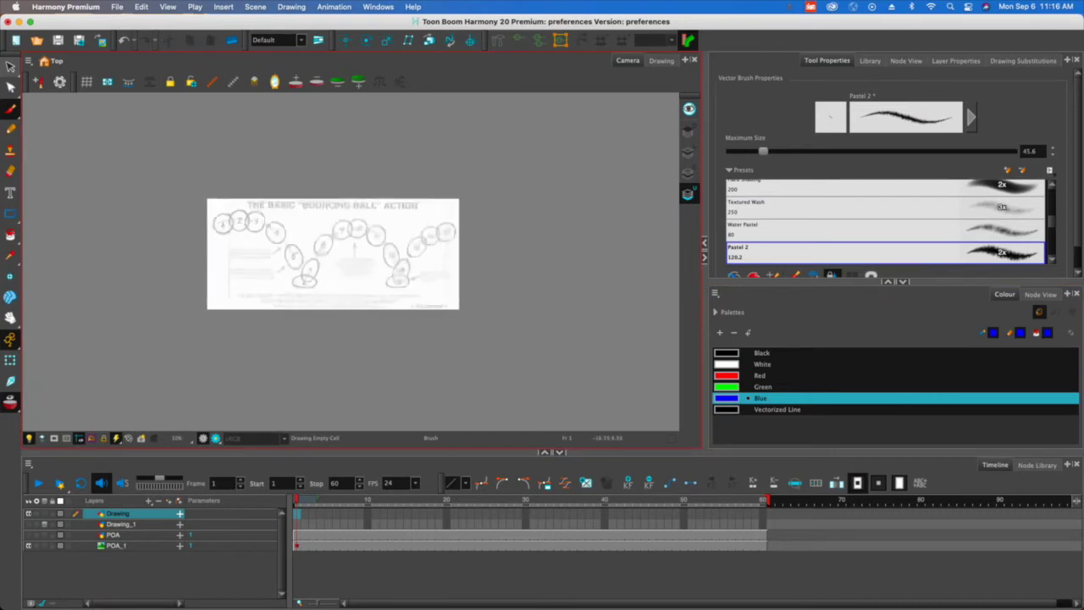
pyautogui.scroll(5, 218, 225)
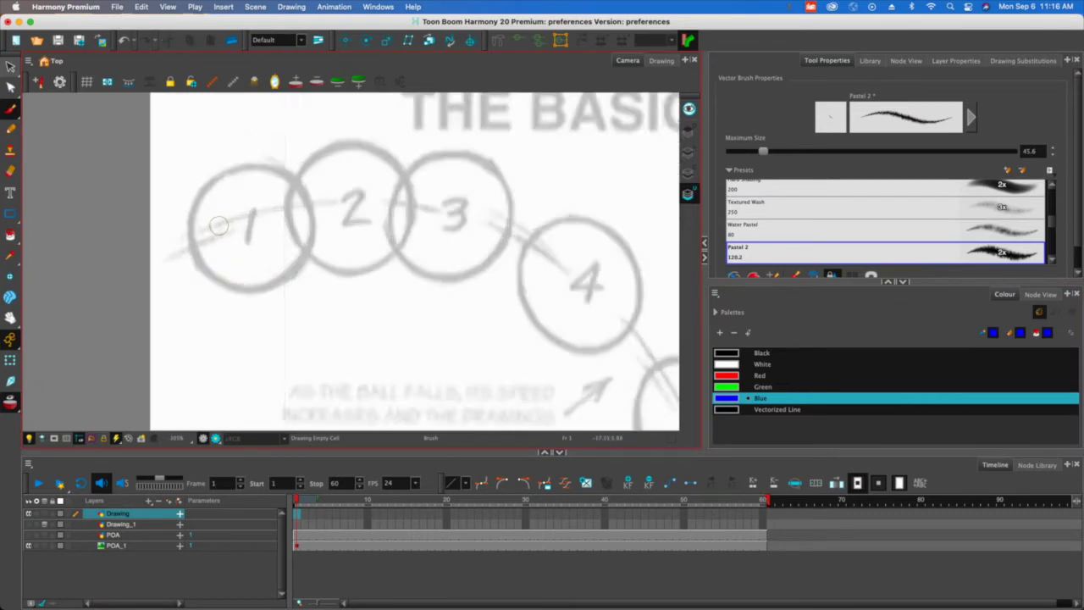
pyautogui.scroll(2, 218, 225)
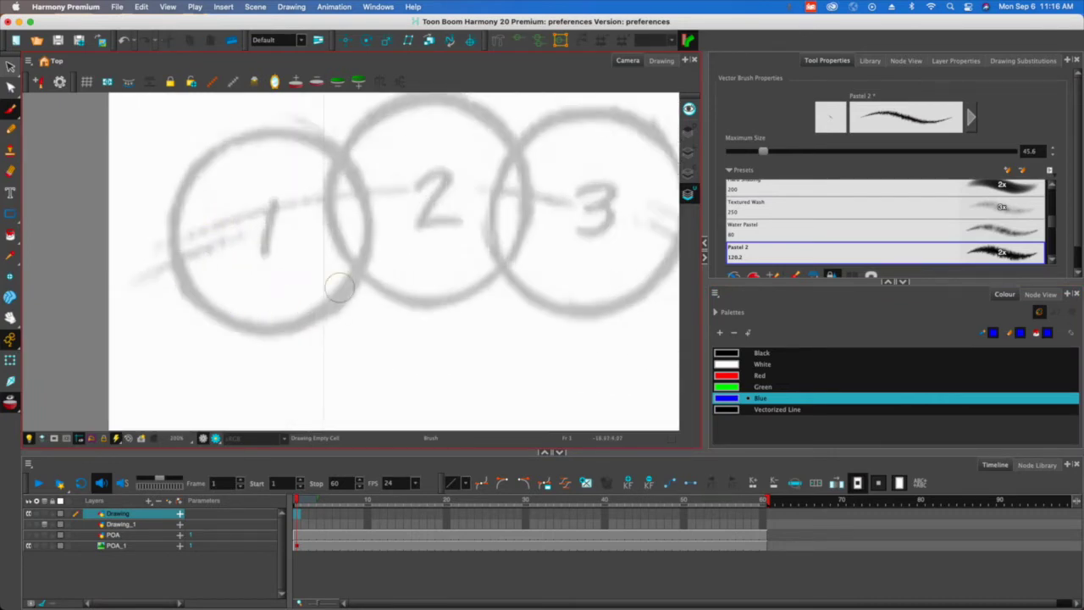
pyautogui.moveTo(344, 279)
pyautogui.mouseDown()
pyautogui.moveTo(298, 321)
pyautogui.moveTo(187, 284)
pyautogui.mouseUp()
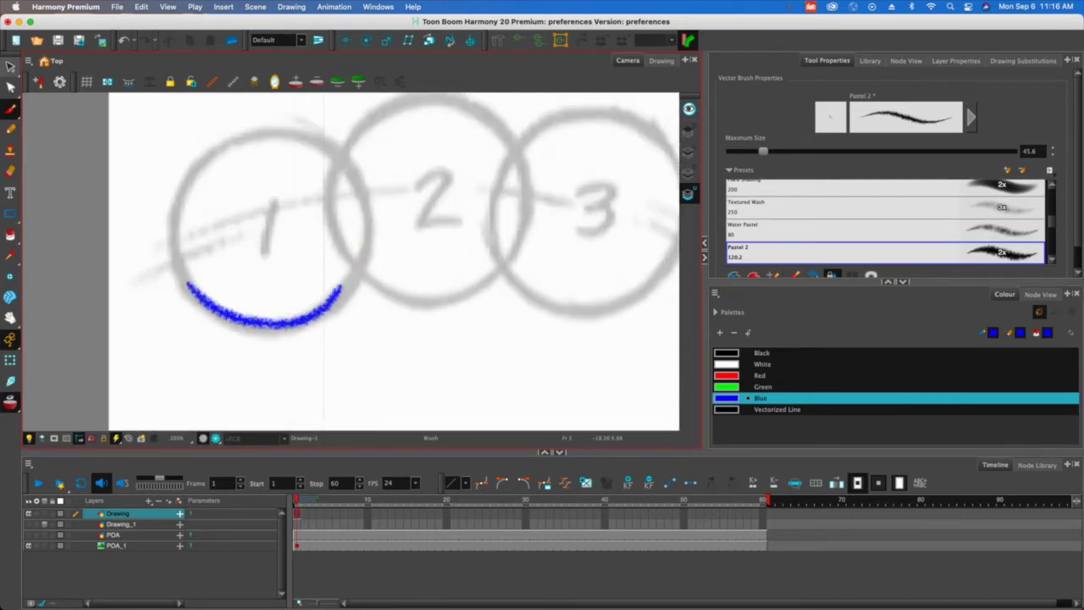
pyautogui.moveTo(207, 140); pyautogui.dragTo(315, 142)
pyautogui.moveTo(343, 284)
pyautogui.mouseDown()
pyautogui.moveTo(216, 136)
pyautogui.moveTo(177, 199)
pyautogui.moveTo(188, 271)
pyautogui.moveTo(209, 307)
pyautogui.moveTo(365, 210)
pyautogui.mouseUp()
pyautogui.moveTo(295, 127); pyautogui.dragTo(269, 322)
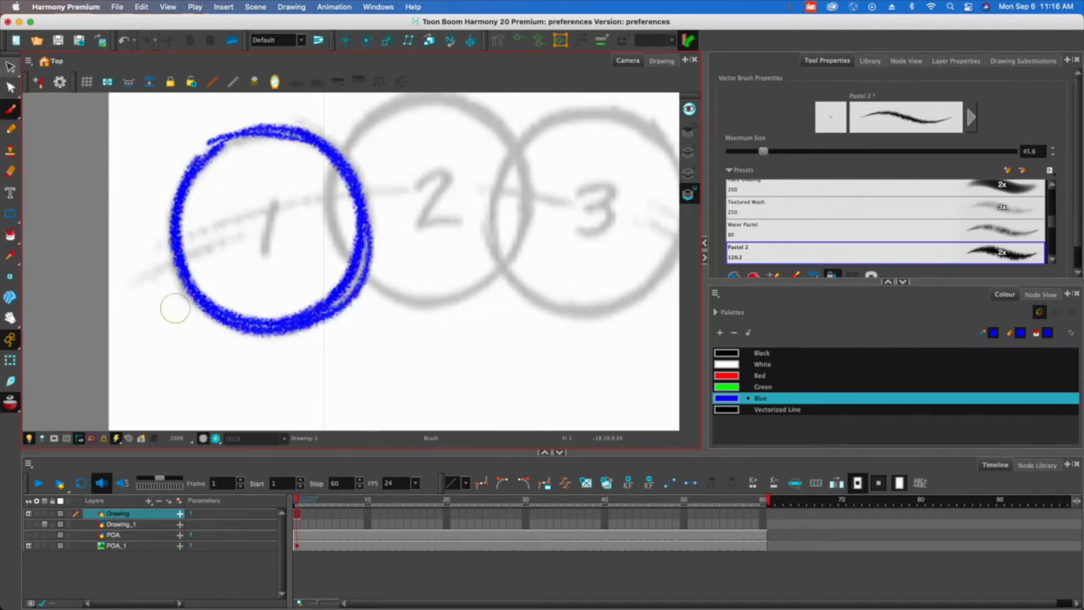
pyautogui.moveTo(177, 197); pyautogui.dragTo(258, 132)
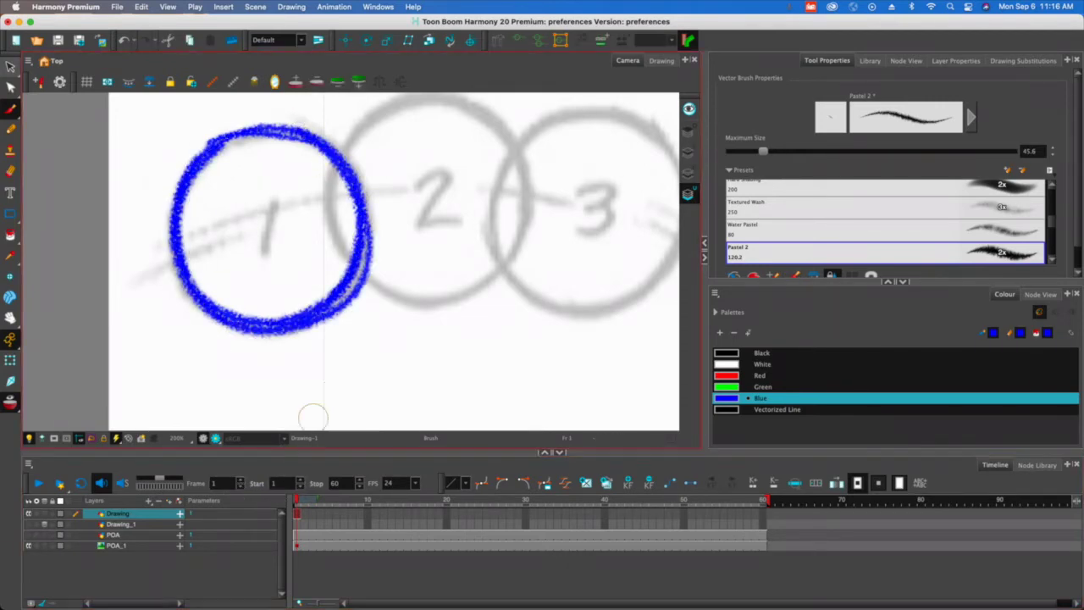
# Trace ball 2 of the reference in blue on frame 3 of the Drawing layer.
pyautogui.click(308, 515)
pyautogui.click(312, 514)
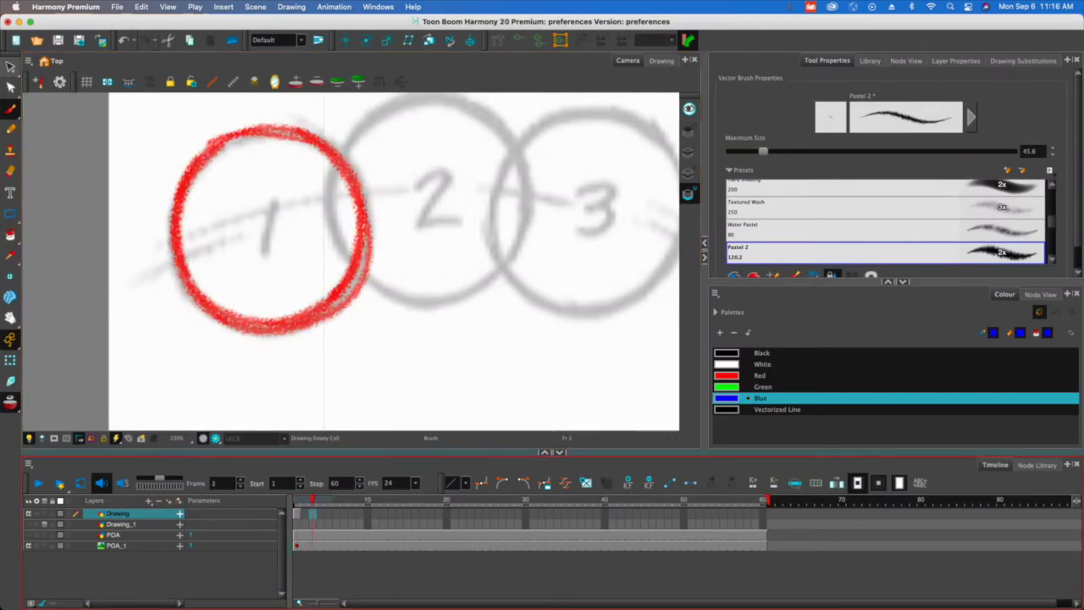
pyautogui.moveTo(398, 106)
pyautogui.mouseDown()
pyautogui.moveTo(339, 162)
pyautogui.moveTo(360, 247)
pyautogui.moveTo(488, 281)
pyautogui.mouseUp()
pyautogui.moveTo(479, 113)
pyautogui.mouseDown()
pyautogui.moveTo(511, 146)
pyautogui.moveTo(461, 302)
pyautogui.mouseUp()
pyautogui.moveTo(362, 131)
pyautogui.mouseDown()
pyautogui.moveTo(514, 159)
pyautogui.moveTo(373, 133)
pyautogui.moveTo(391, 279)
pyautogui.mouseUp()
pyautogui.moveTo(324, 221); pyautogui.dragTo(461, 299)
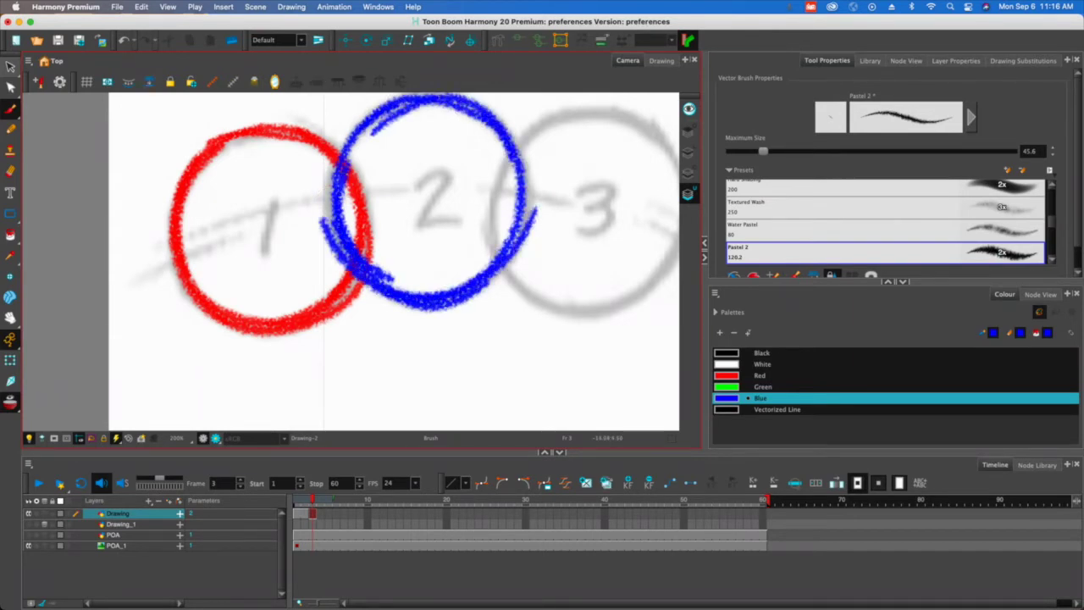
pyautogui.moveTo(531, 173)
pyautogui.mouseDown()
pyautogui.moveTo(447, 288)
pyautogui.moveTo(251, 375)
pyautogui.moveTo(237, 351)
pyautogui.mouseUp()
# Advance two frames to frame 5 and trace ball 3 in blue on the Drawing layer.
pyautogui.press('space')
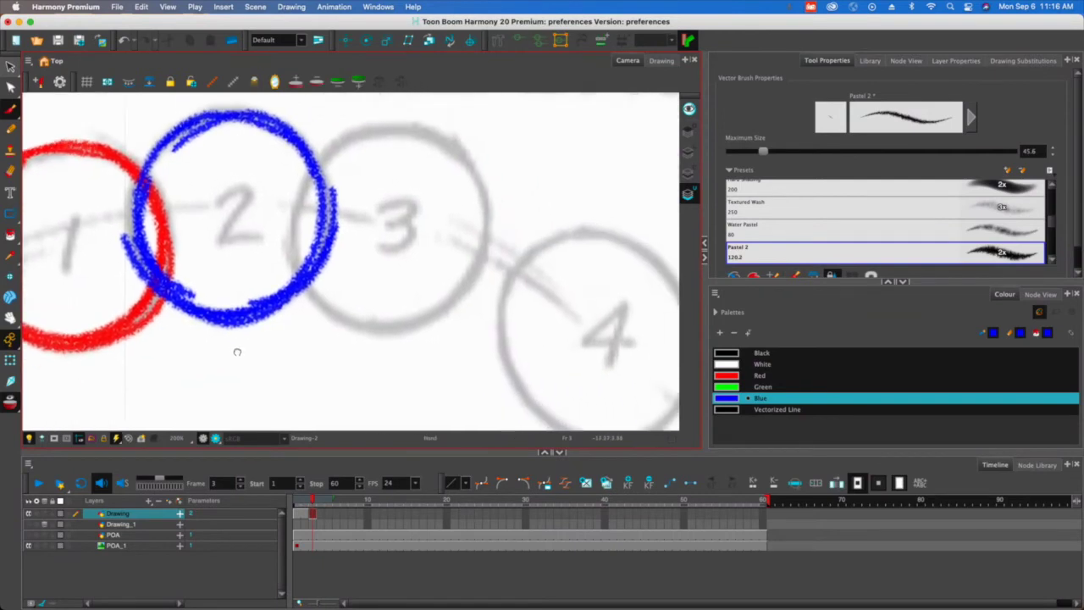
pyautogui.press('.')
pyautogui.press('.')
pyautogui.moveTo(336, 146)
pyautogui.mouseDown()
pyautogui.moveTo(298, 238)
pyautogui.moveTo(417, 321)
pyautogui.mouseUp()
pyautogui.moveTo(464, 151)
pyautogui.mouseDown()
pyautogui.moveTo(486, 238)
pyautogui.moveTo(387, 321)
pyautogui.mouseUp()
pyautogui.moveTo(346, 328)
pyautogui.mouseDown()
pyautogui.moveTo(442, 314)
pyautogui.moveTo(382, 128)
pyautogui.mouseUp()
pyautogui.moveTo(317, 176)
pyautogui.mouseDown()
pyautogui.moveTo(436, 134)
pyautogui.moveTo(465, 156)
pyautogui.mouseUp()
pyautogui.moveTo(462, 150)
pyautogui.mouseDown()
pyautogui.moveTo(316, 184)
pyautogui.moveTo(299, 249)
pyautogui.moveTo(423, 316)
pyautogui.mouseUp()
pyautogui.moveTo(484, 254); pyautogui.dragTo(364, 320)
# Trace the slightly tilted ball 4 in blue on frame 7 of the Drawing layer.
pyautogui.press('space')
pyautogui.moveTo(337, 372); pyautogui.dragTo(245, 267)
pyautogui.click(330, 515)
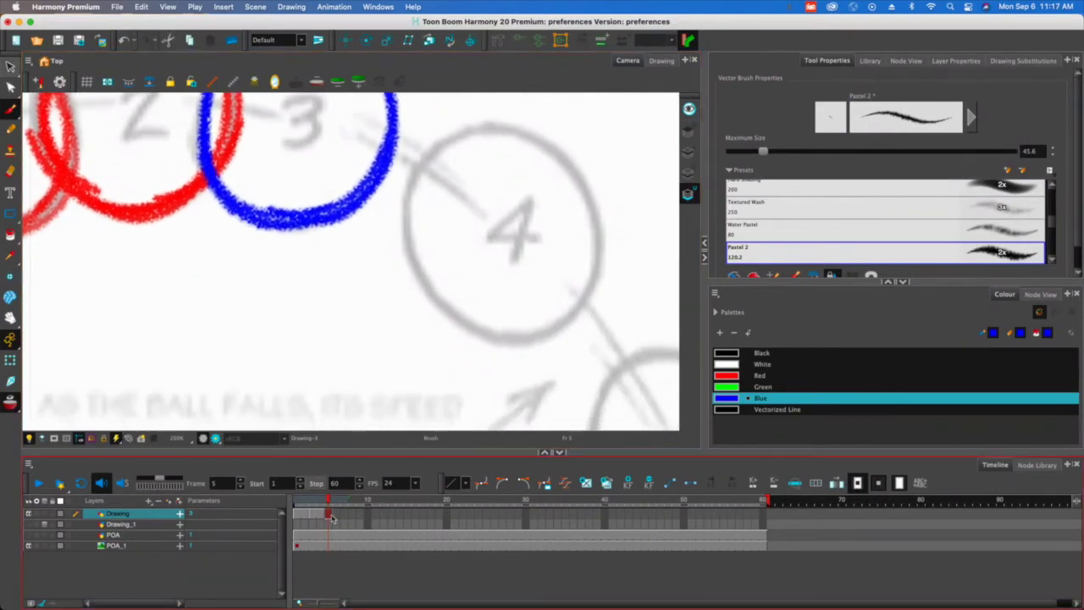
pyautogui.moveTo(332, 518); pyautogui.dragTo(344, 516)
pyautogui.moveTo(445, 140); pyautogui.dragTo(423, 252)
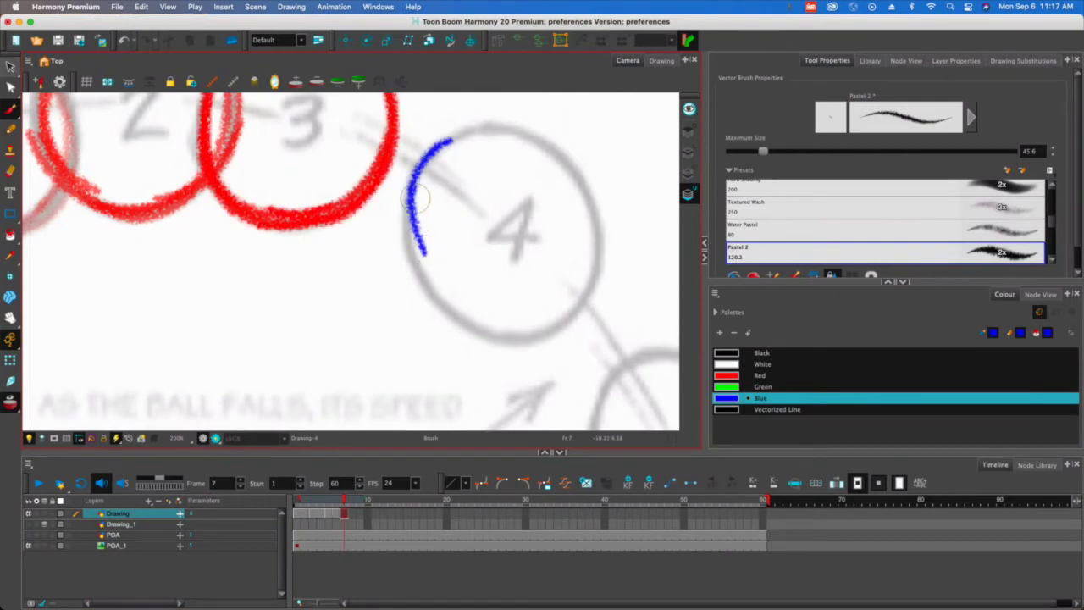
pyautogui.moveTo(415, 197); pyautogui.dragTo(491, 337)
pyautogui.moveTo(432, 170)
pyautogui.mouseDown()
pyautogui.moveTo(454, 137)
pyautogui.moveTo(581, 212)
pyautogui.moveTo(596, 245)
pyautogui.mouseUp()
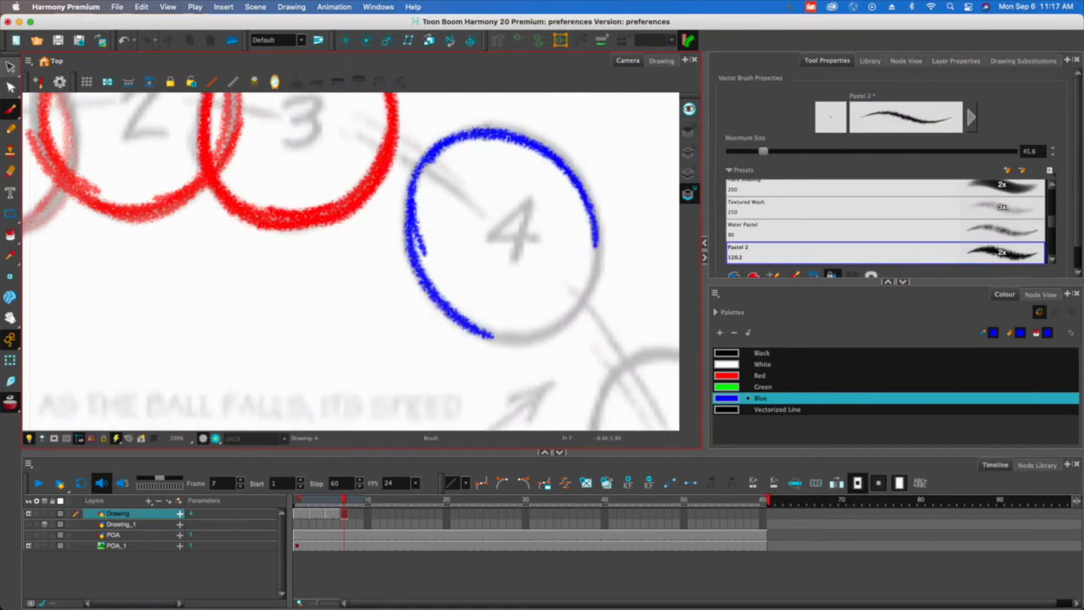
pyautogui.moveTo(516, 138)
pyautogui.mouseDown()
pyautogui.moveTo(577, 313)
pyautogui.moveTo(464, 323)
pyautogui.moveTo(559, 161)
pyautogui.moveTo(518, 146)
pyautogui.moveTo(419, 166)
pyautogui.mouseUp()
# Trace the stretched oval of ball 5 in blue on frame 9 of the Drawing layer.
pyautogui.moveTo(409, 309)
pyautogui.mouseDown()
pyautogui.moveTo(218, 184)
pyautogui.moveTo(146, 90)
pyautogui.mouseUp()
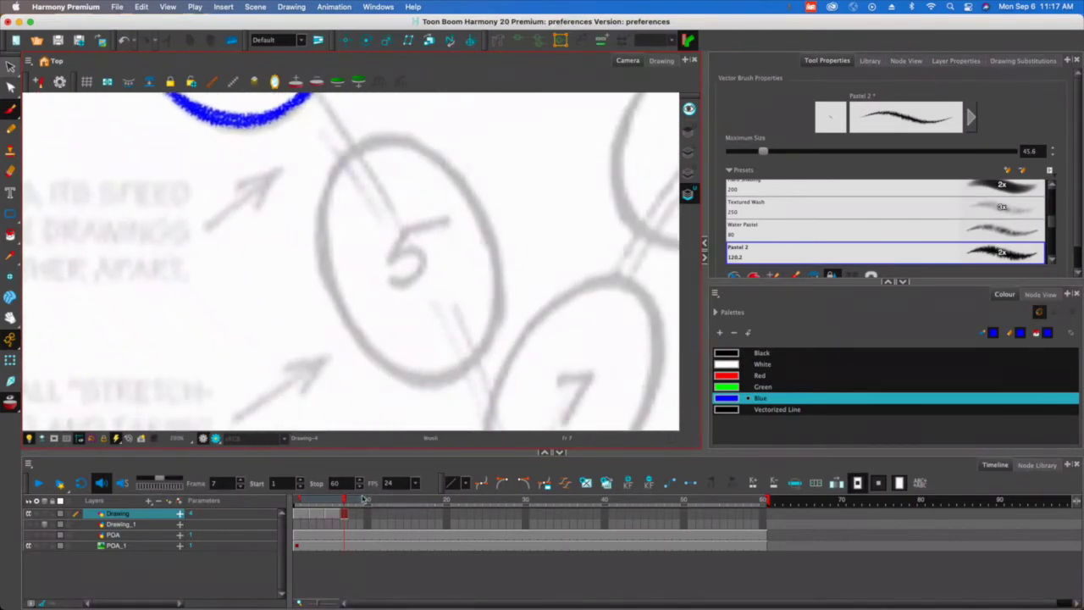
pyautogui.click(362, 499)
pyautogui.moveTo(354, 152)
pyautogui.mouseDown()
pyautogui.moveTo(336, 176)
pyautogui.moveTo(347, 297)
pyautogui.moveTo(417, 386)
pyautogui.mouseUp()
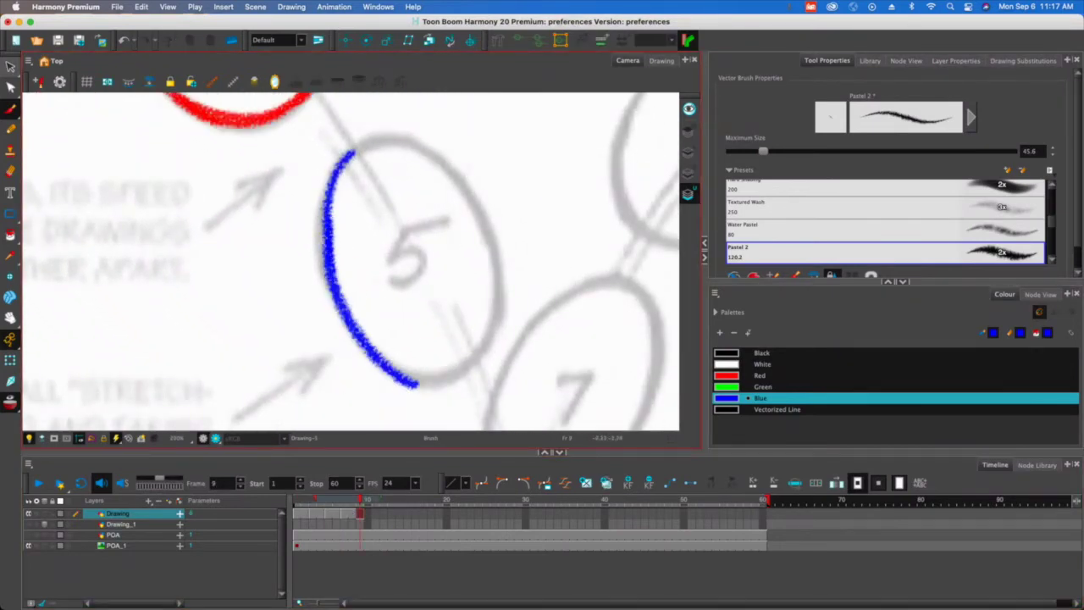
pyautogui.moveTo(340, 193)
pyautogui.mouseDown()
pyautogui.moveTo(453, 163)
pyautogui.moveTo(412, 376)
pyautogui.moveTo(498, 334)
pyautogui.moveTo(500, 247)
pyautogui.mouseUp()
pyautogui.moveTo(487, 205)
pyautogui.mouseDown()
pyautogui.moveTo(430, 380)
pyautogui.moveTo(408, 378)
pyautogui.mouseUp()
pyautogui.moveTo(427, 372)
pyautogui.mouseDown()
pyautogui.moveTo(393, 350)
pyautogui.moveTo(325, 232)
pyautogui.mouseUp()
pyautogui.moveTo(342, 155)
pyautogui.mouseDown()
pyautogui.moveTo(316, 220)
pyautogui.moveTo(340, 286)
pyautogui.mouseUp()
pyautogui.press('space')
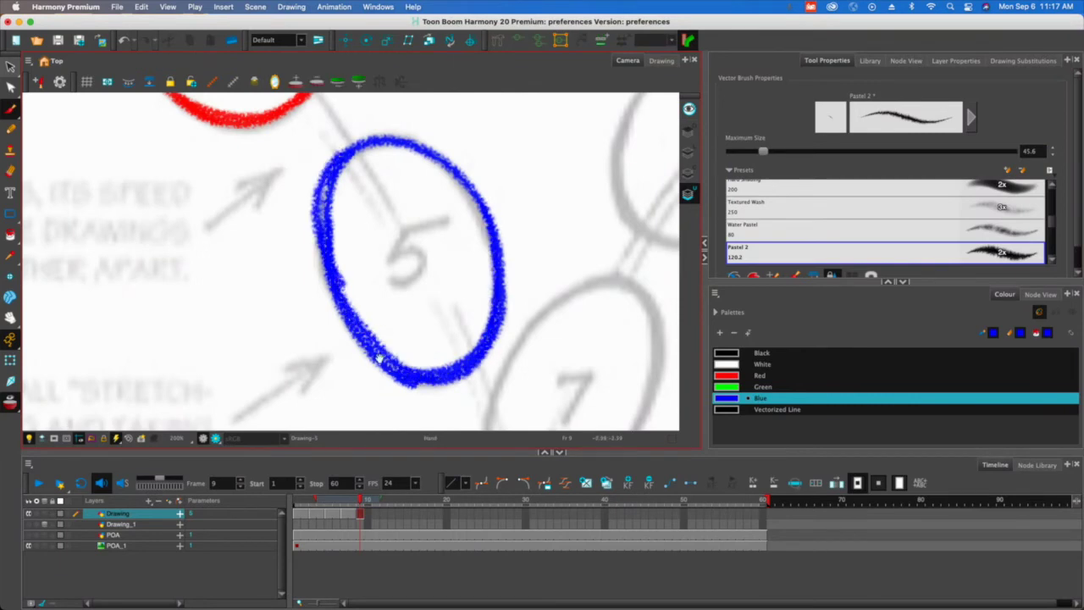
# Trace the squashed ball 6 of the reference in blue on frame 11 of the Drawing layer.
pyautogui.moveTo(380, 359); pyautogui.dragTo(212, 165)
pyautogui.click(375, 513)
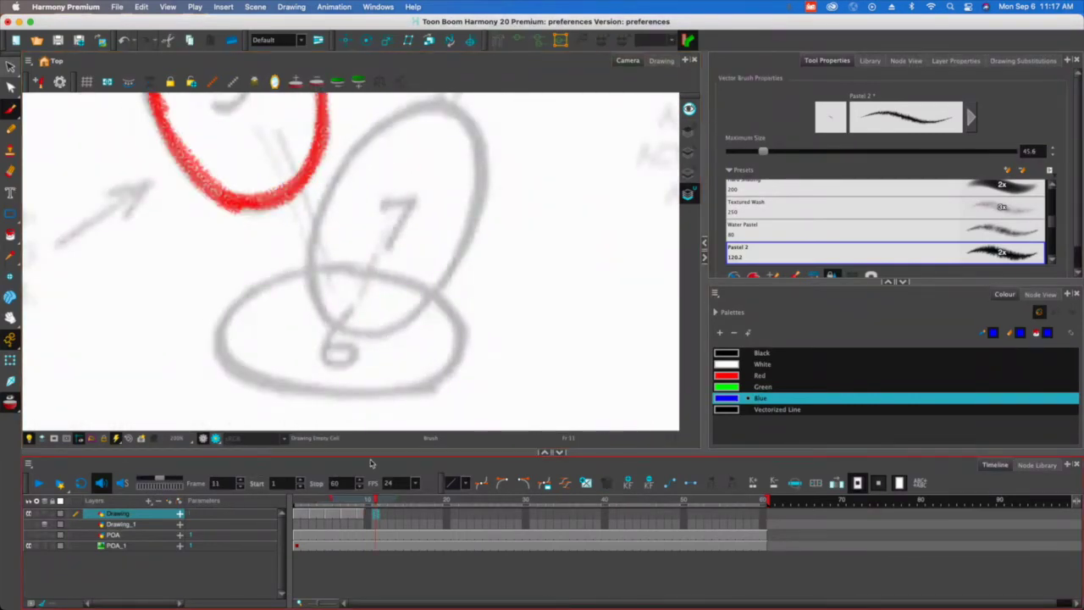
pyautogui.moveTo(445, 305)
pyautogui.mouseDown()
pyautogui.moveTo(223, 301)
pyautogui.moveTo(293, 281)
pyautogui.moveTo(227, 359)
pyautogui.moveTo(221, 343)
pyautogui.moveTo(366, 397)
pyautogui.moveTo(441, 303)
pyautogui.moveTo(272, 271)
pyautogui.moveTo(237, 320)
pyautogui.moveTo(235, 370)
pyautogui.moveTo(316, 258)
pyautogui.moveTo(381, 117)
pyautogui.moveTo(480, 125)
pyautogui.moveTo(483, 189)
pyautogui.mouseUp()
# Trace the stretched, tilted ball 7 of the reference in blue on frame 13 of the Drawing layer.
pyautogui.click(391, 513)
pyautogui.moveTo(462, 99); pyautogui.dragTo(432, 288)
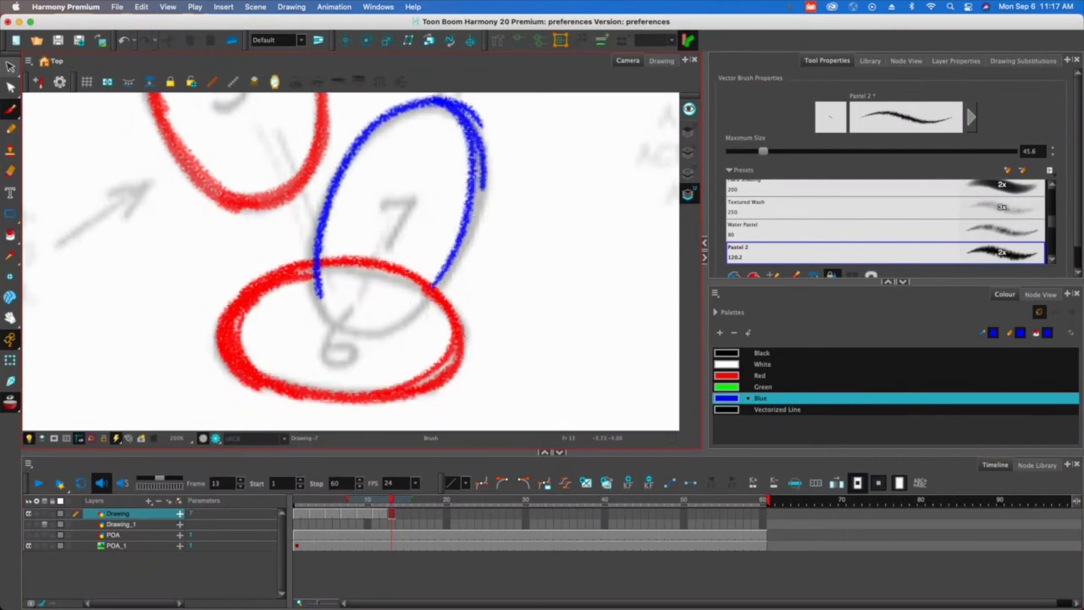
pyautogui.moveTo(459, 236); pyautogui.dragTo(332, 326)
pyautogui.moveTo(317, 254)
pyautogui.mouseDown()
pyautogui.moveTo(352, 323)
pyautogui.moveTo(465, 226)
pyautogui.mouseUp()
pyautogui.moveTo(474, 154)
pyautogui.mouseDown()
pyautogui.moveTo(378, 313)
pyautogui.moveTo(321, 293)
pyautogui.mouseUp()
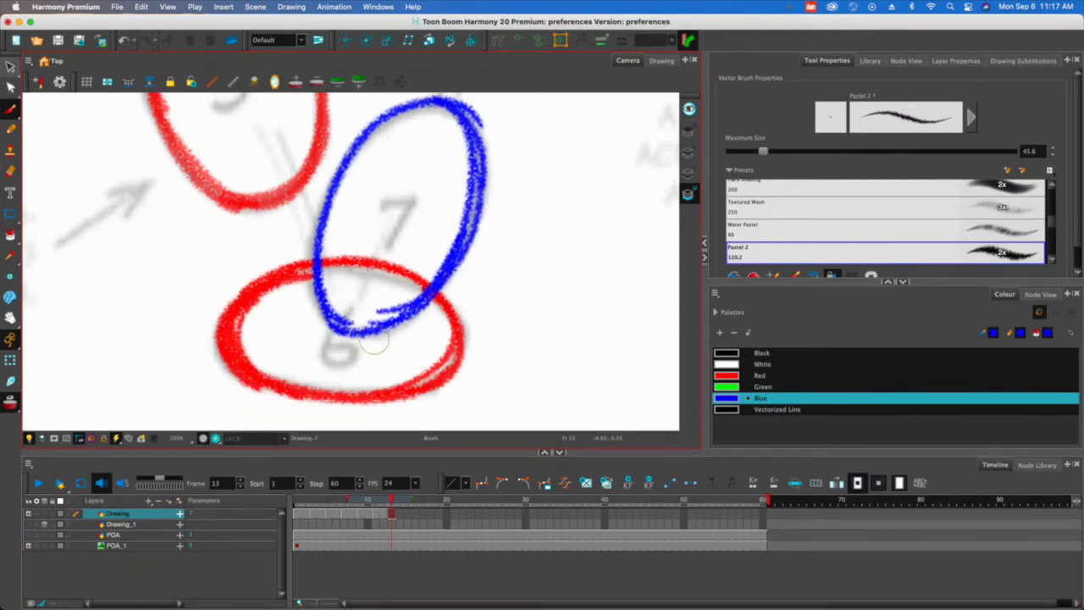
# Hide the POA_1 reference layer so only the traced balls show.
pyautogui.scroll(-5, 436, 303)
pyautogui.scroll(-2, 437, 296)
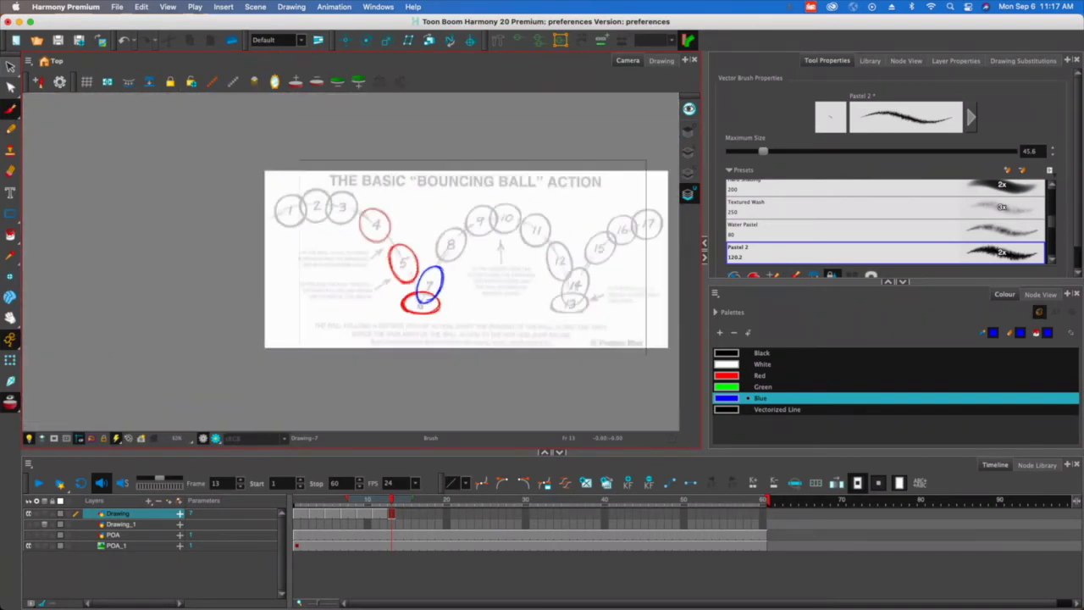
pyautogui.scroll(2, 438, 296)
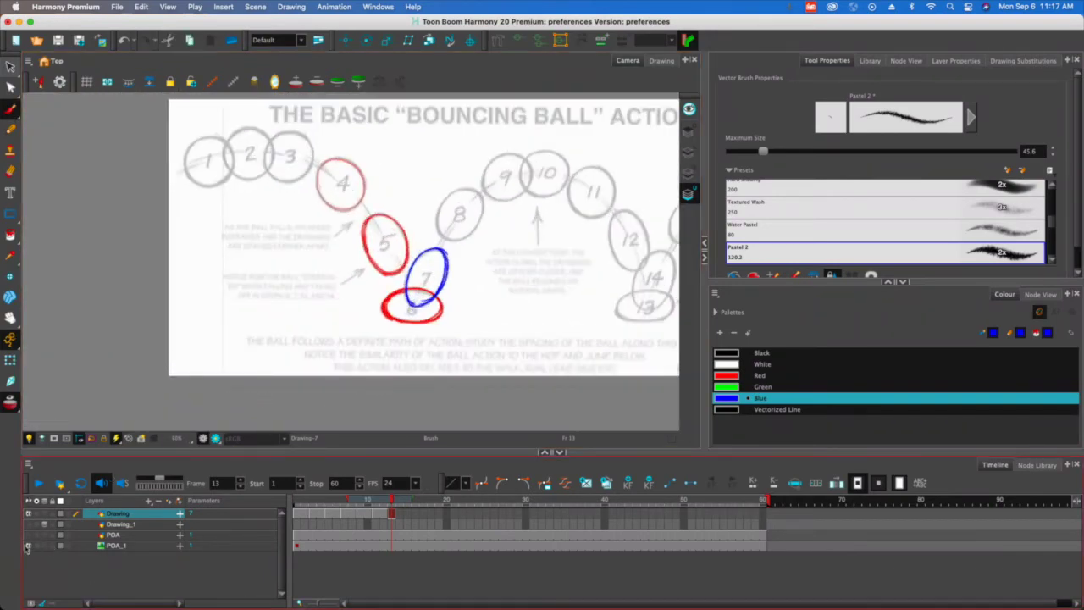
pyautogui.click(28, 546)
pyautogui.click(28, 546)
pyautogui.click(28, 546)
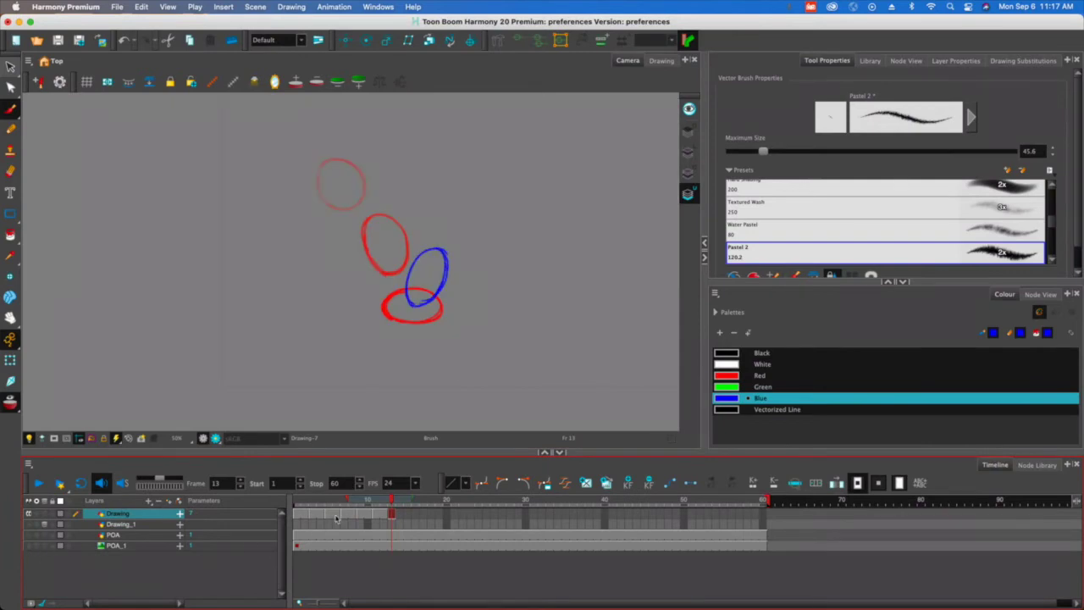
# Return to frame 1, add a new drawing layer beneath Drawing, and select its first frame.
pyautogui.moveTo(392, 501)
pyautogui.mouseDown()
pyautogui.moveTo(298, 508)
pyautogui.moveTo(371, 516)
pyautogui.moveTo(298, 516)
pyautogui.moveTo(406, 518)
pyautogui.moveTo(286, 523)
pyautogui.moveTo(406, 521)
pyautogui.moveTo(296, 522)
pyautogui.mouseUp()
pyautogui.click(296, 524)
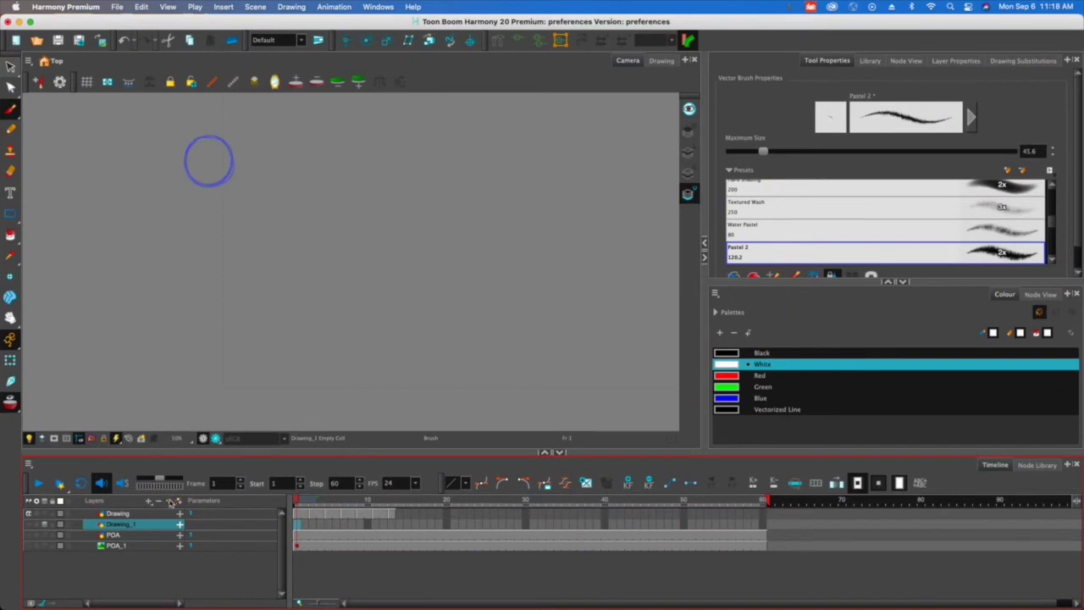
pyautogui.click(170, 500)
pyautogui.click(580, 369)
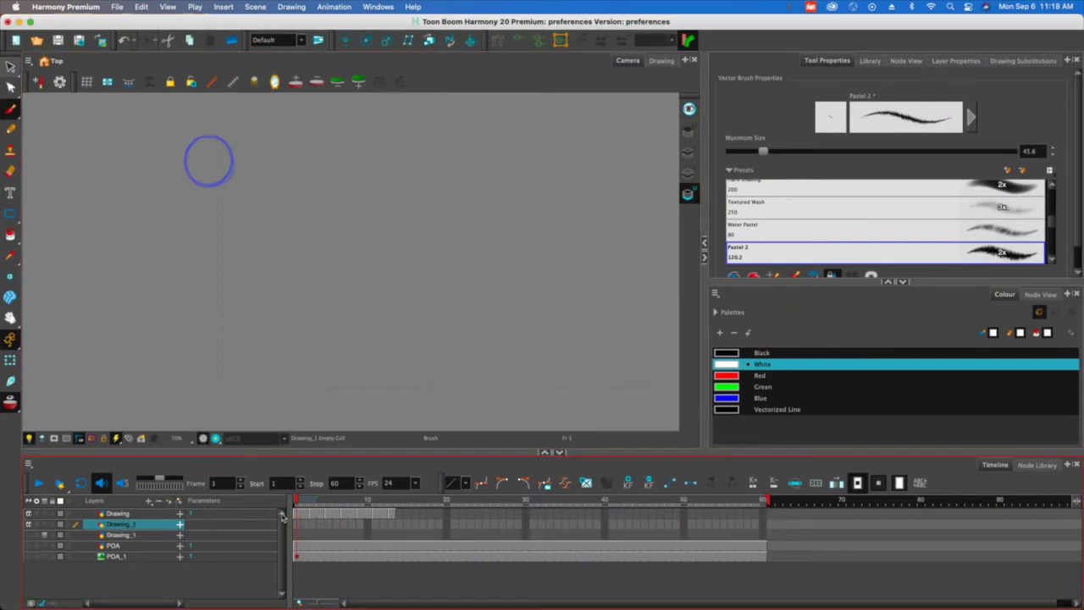
pyautogui.click(296, 524)
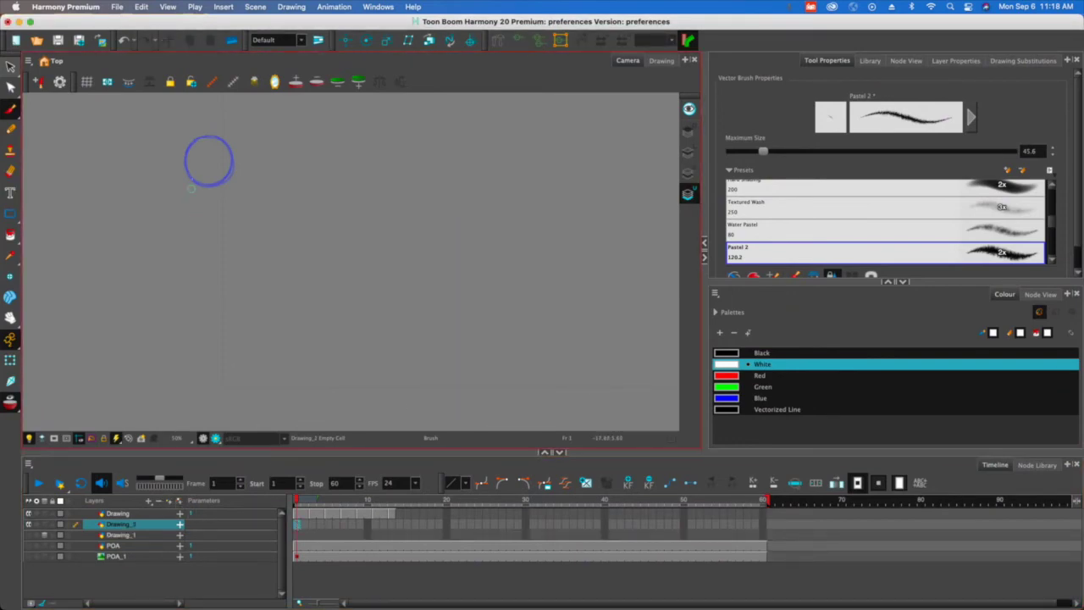
# Sketch a white bouncing path of three arcs on the new layer, with an X at each ground contact.
pyautogui.moveTo(214, 163); pyautogui.dragTo(217, 167)
pyautogui.scroll(2, 228, 264)
pyautogui.scroll(-3, 236, 263)
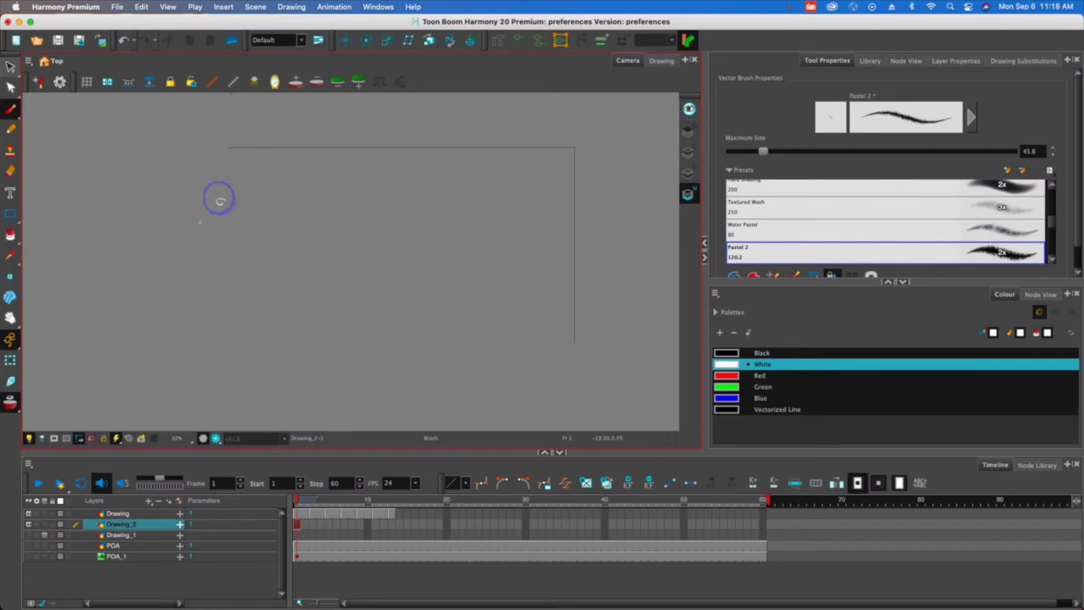
pyautogui.moveTo(200, 222)
pyautogui.mouseDown()
pyautogui.moveTo(249, 193)
pyautogui.moveTo(324, 251)
pyautogui.moveTo(341, 302)
pyautogui.mouseUp()
pyautogui.moveTo(344, 308)
pyautogui.mouseDown()
pyautogui.moveTo(428, 246)
pyautogui.moveTo(487, 312)
pyautogui.moveTo(590, 246)
pyautogui.mouseUp()
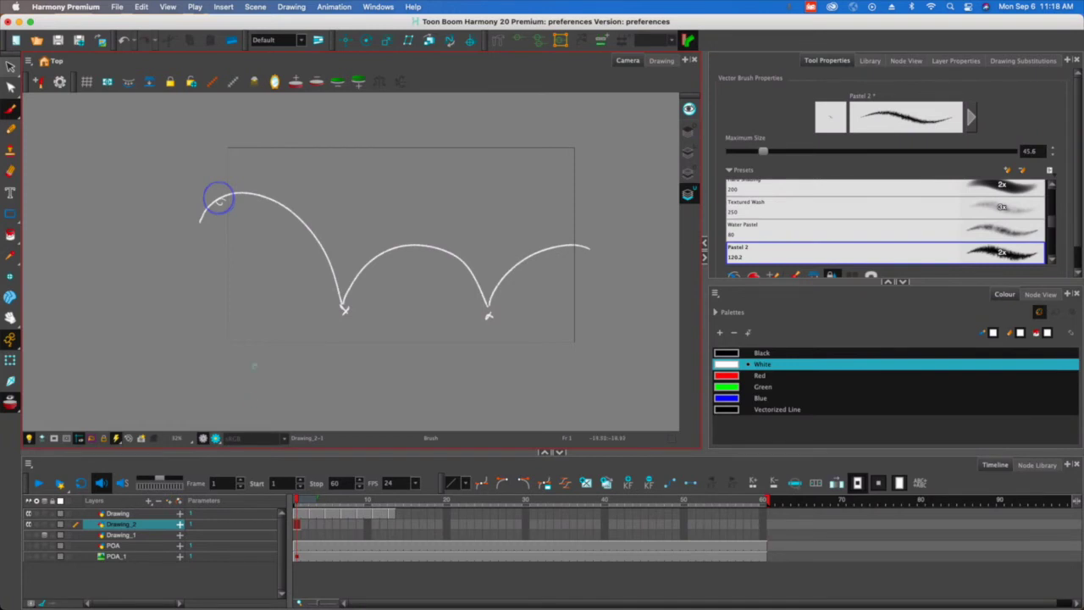
# Sketch white balls along the first arc, round near the peak and stretched along the path as they fall.
pyautogui.moveTo(218, 198)
pyautogui.mouseDown()
pyautogui.moveTo(245, 186)
pyautogui.moveTo(254, 200)
pyautogui.moveTo(251, 177)
pyautogui.moveTo(264, 202)
pyautogui.moveTo(284, 195)
pyautogui.mouseUp()
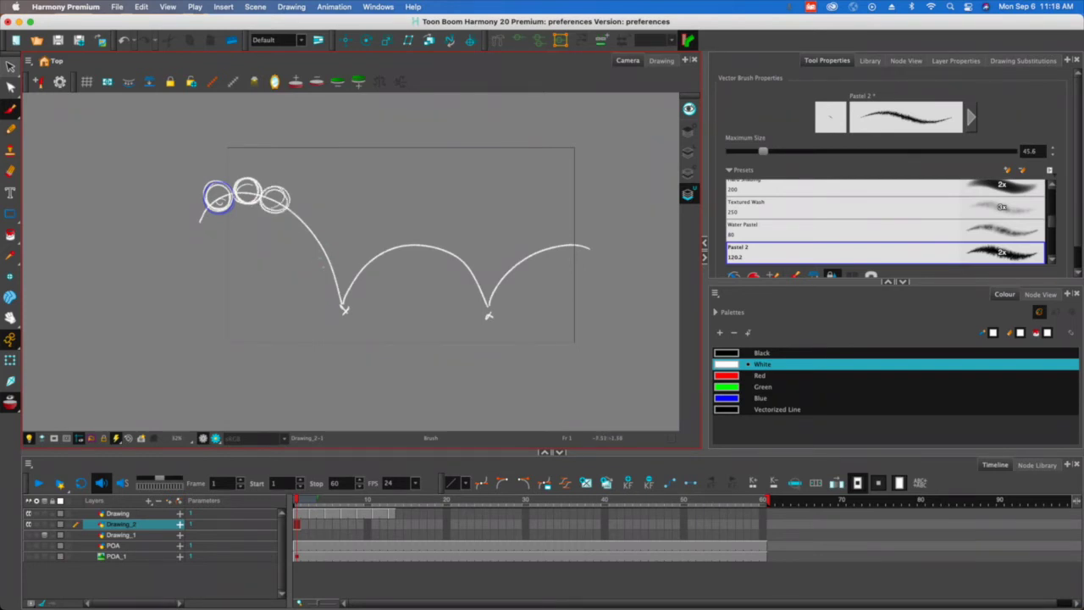
pyautogui.moveTo(331, 251)
pyautogui.mouseDown()
pyautogui.moveTo(322, 273)
pyautogui.moveTo(337, 265)
pyautogui.mouseUp()
pyautogui.moveTo(306, 212)
pyautogui.mouseDown()
pyautogui.moveTo(298, 236)
pyautogui.moveTo(315, 217)
pyautogui.mouseUp()
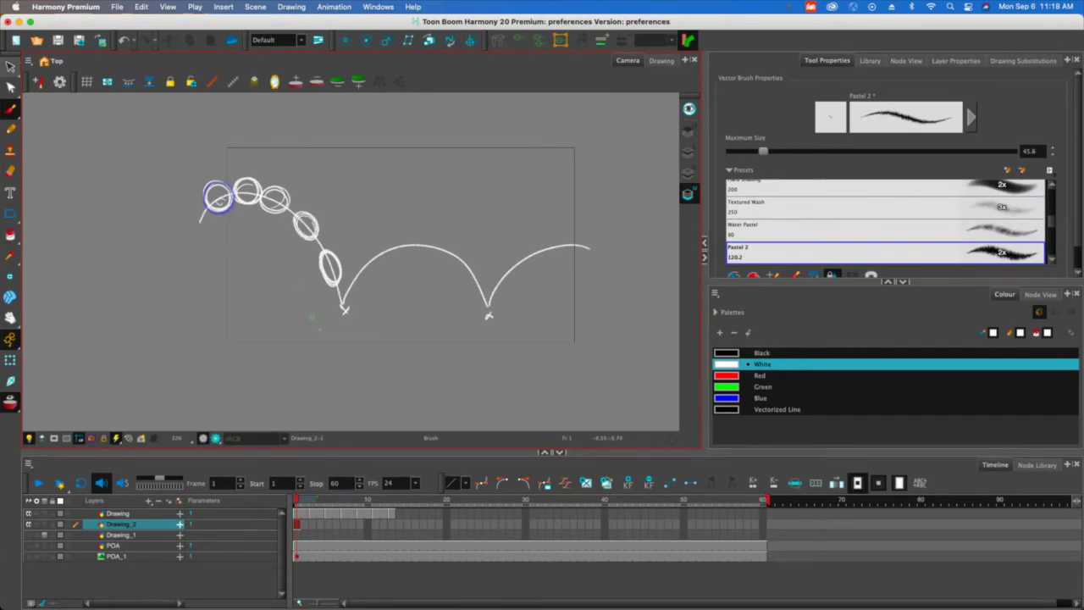
# Sketch flat, squashed balls at both ground contacts and a series of balls rising to the middle arc's peak.
pyautogui.moveTo(342, 309)
pyautogui.mouseDown()
pyautogui.moveTo(356, 305)
pyautogui.moveTo(328, 308)
pyautogui.mouseUp()
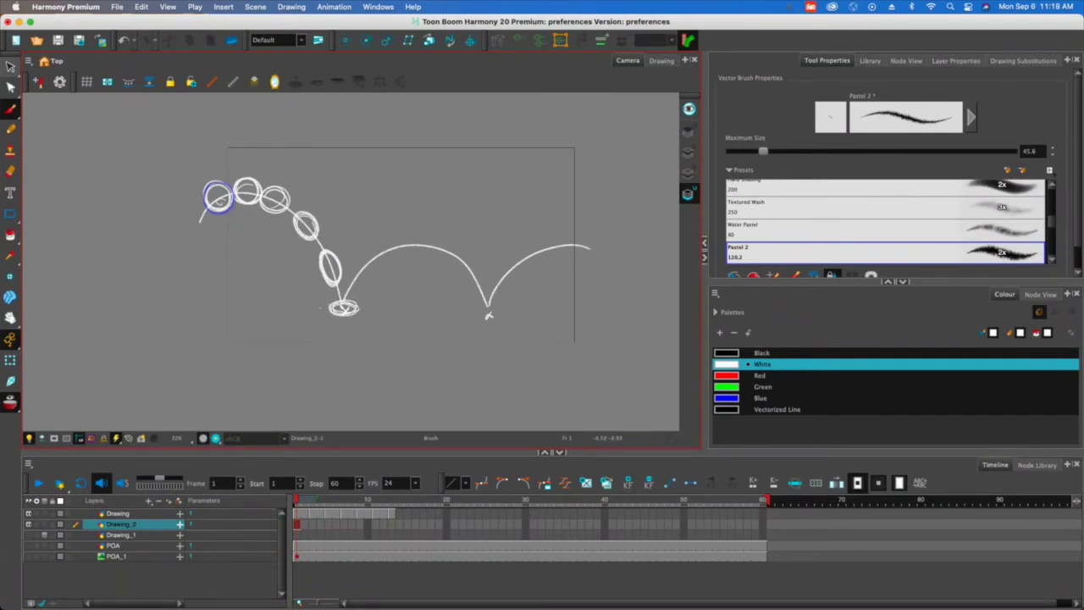
pyautogui.moveTo(484, 313)
pyautogui.mouseDown()
pyautogui.moveTo(501, 309)
pyautogui.moveTo(491, 314)
pyautogui.mouseUp()
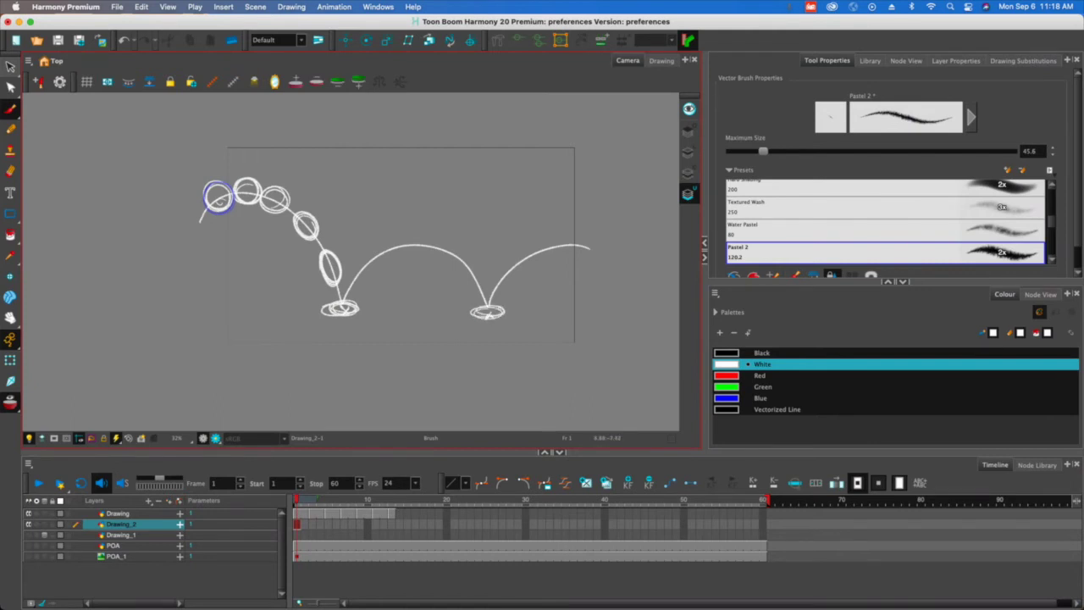
pyautogui.moveTo(413, 236)
pyautogui.mouseDown()
pyautogui.moveTo(427, 247)
pyautogui.moveTo(381, 251)
pyautogui.moveTo(347, 290)
pyautogui.mouseUp()
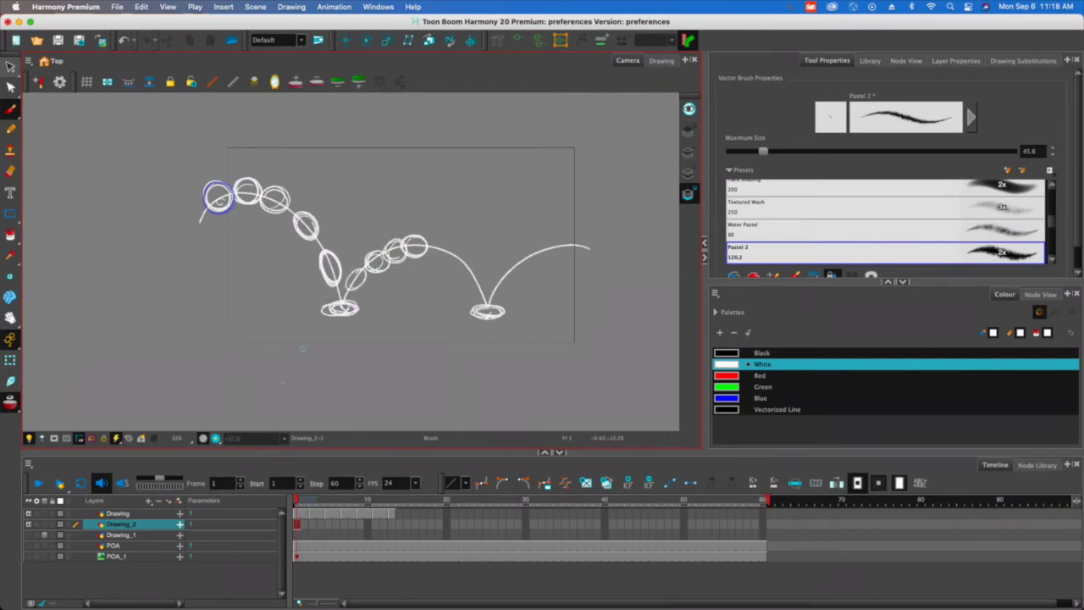
# Compare with the POA_1 reference by swapping it in for the path sketch, and restore the sketch.
pyautogui.click(27, 524)
pyautogui.click(28, 557)
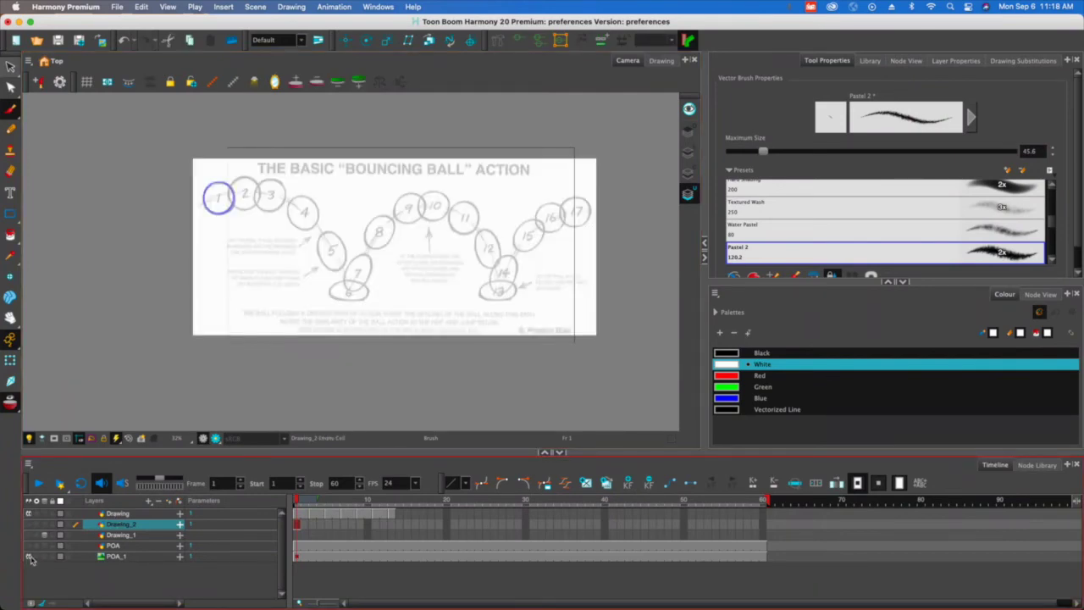
pyautogui.click(29, 557)
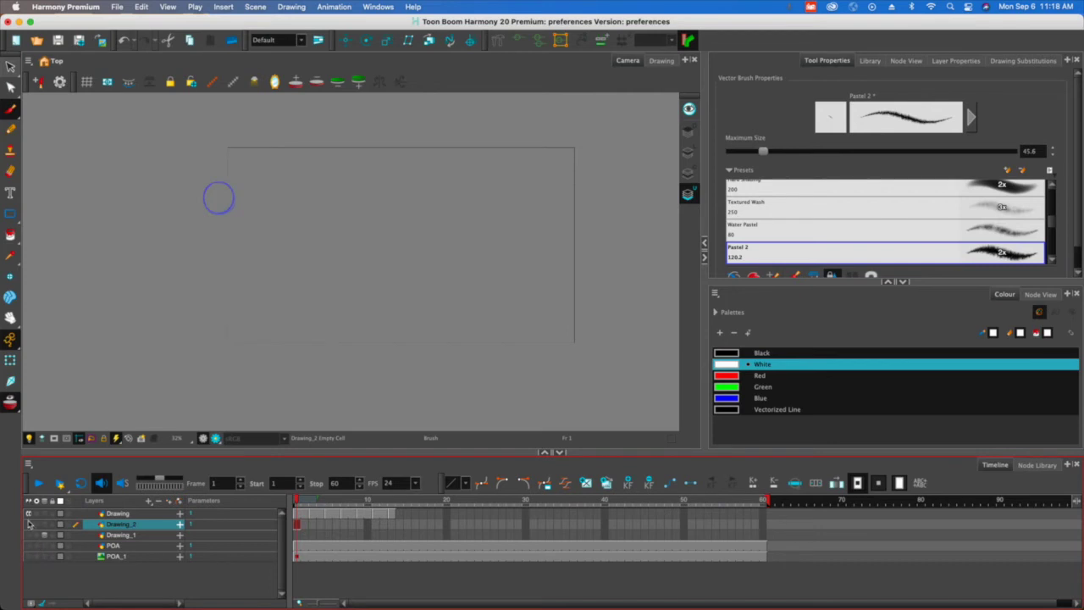
pyautogui.click(28, 524)
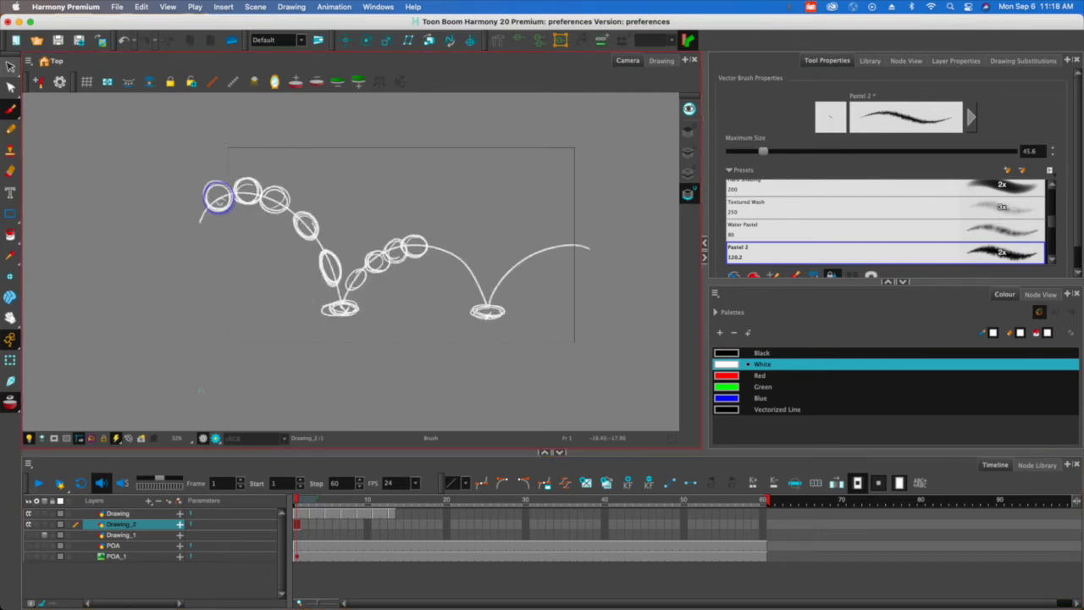
# Reinforce the stretched balls around the first landing and add two balls descending the middle arc.
pyautogui.moveTo(359, 268); pyautogui.dragTo(349, 286)
pyautogui.moveTo(332, 303)
pyautogui.mouseDown()
pyautogui.moveTo(345, 282)
pyautogui.moveTo(333, 288)
pyautogui.moveTo(337, 274)
pyautogui.mouseUp()
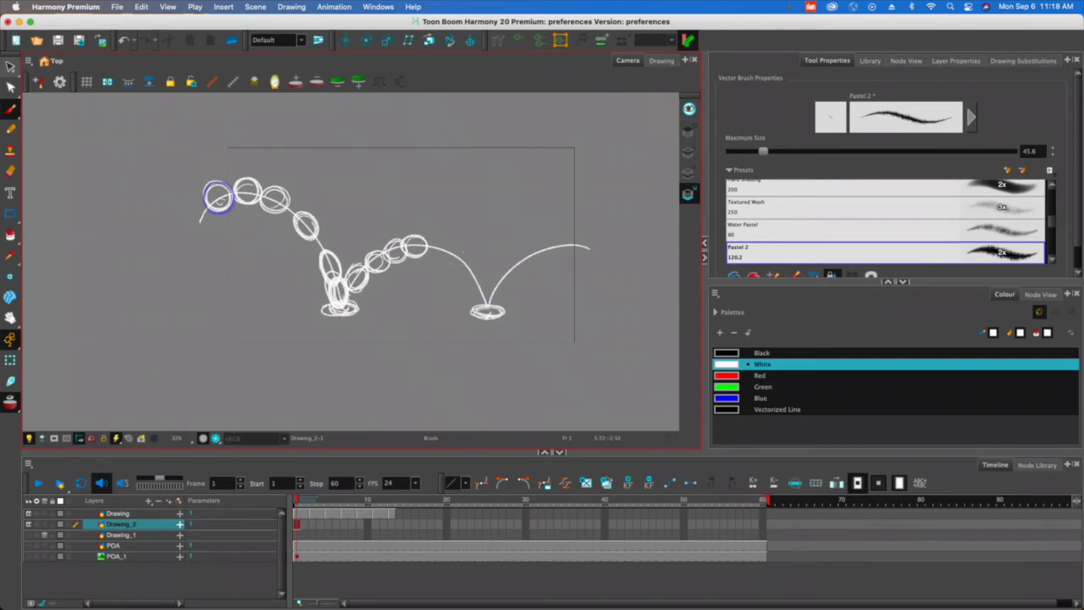
pyautogui.moveTo(440, 238)
pyautogui.mouseDown()
pyautogui.moveTo(454, 255)
pyautogui.moveTo(439, 239)
pyautogui.mouseUp()
pyautogui.moveTo(476, 273)
pyautogui.mouseDown()
pyautogui.moveTo(452, 259)
pyautogui.moveTo(468, 247)
pyautogui.moveTo(464, 276)
pyautogui.mouseUp()
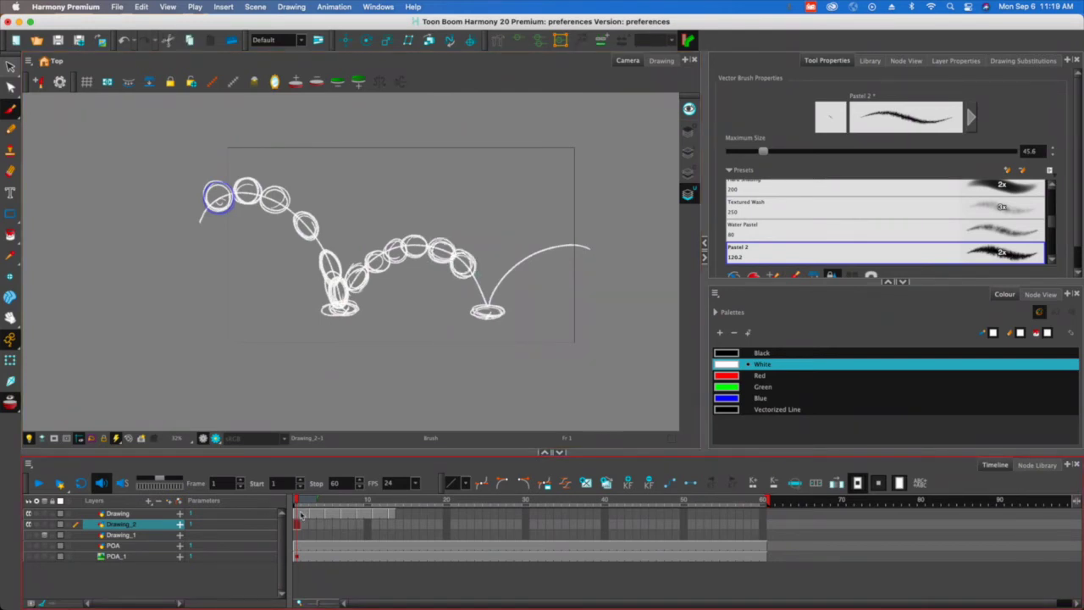
# Show the POA_1 reference, step through the traced balls up to frame 11, and hide the reference again.
pyautogui.click(28, 556)
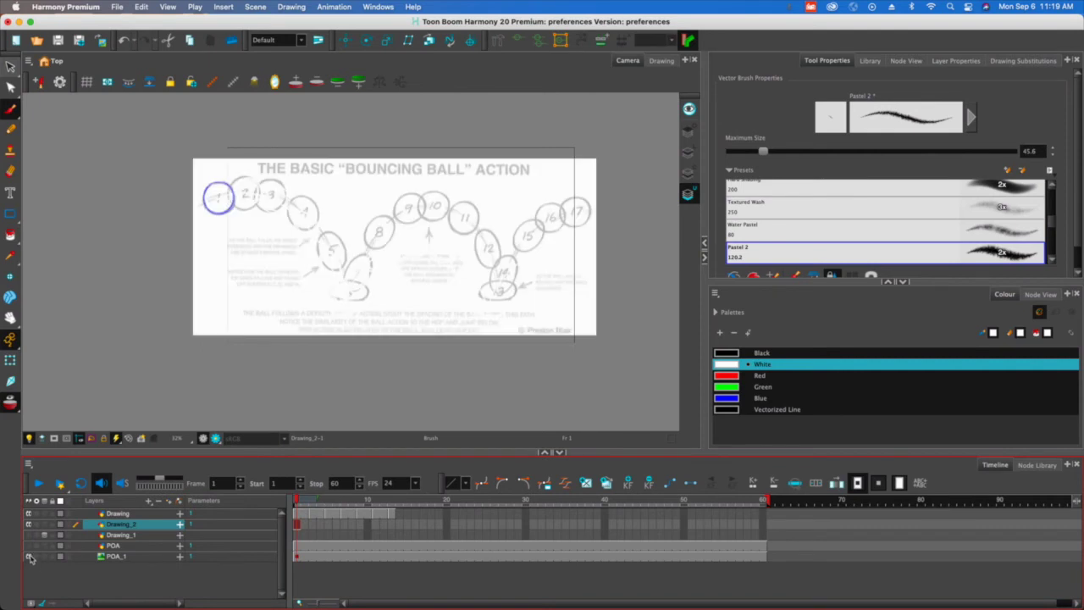
pyautogui.click(304, 558)
pyautogui.click(313, 558)
pyautogui.click(328, 557)
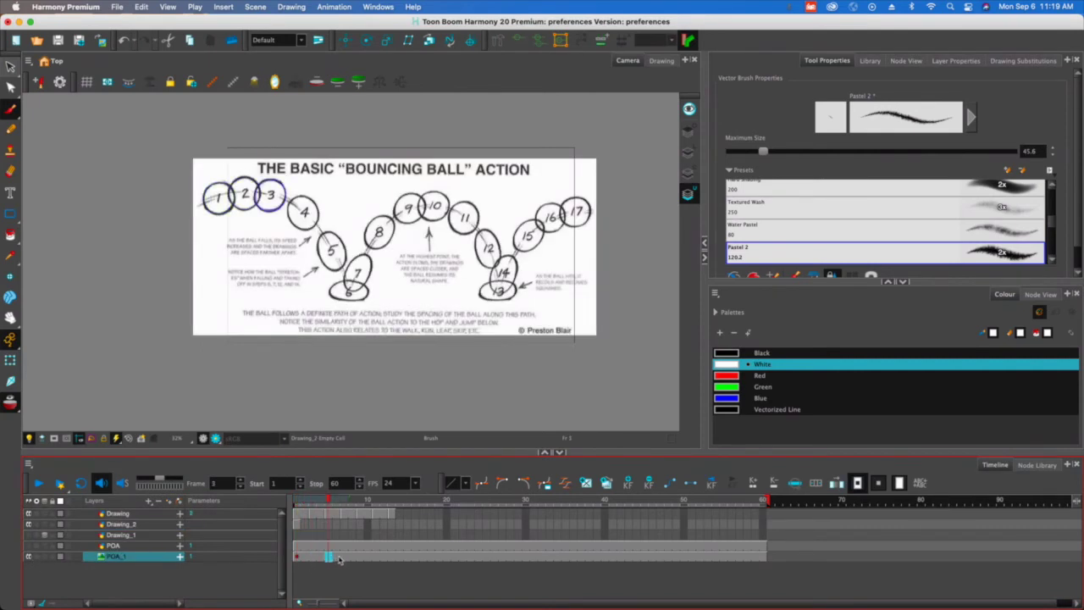
pyautogui.click(353, 557)
pyautogui.moveTo(365, 559); pyautogui.dragTo(376, 557)
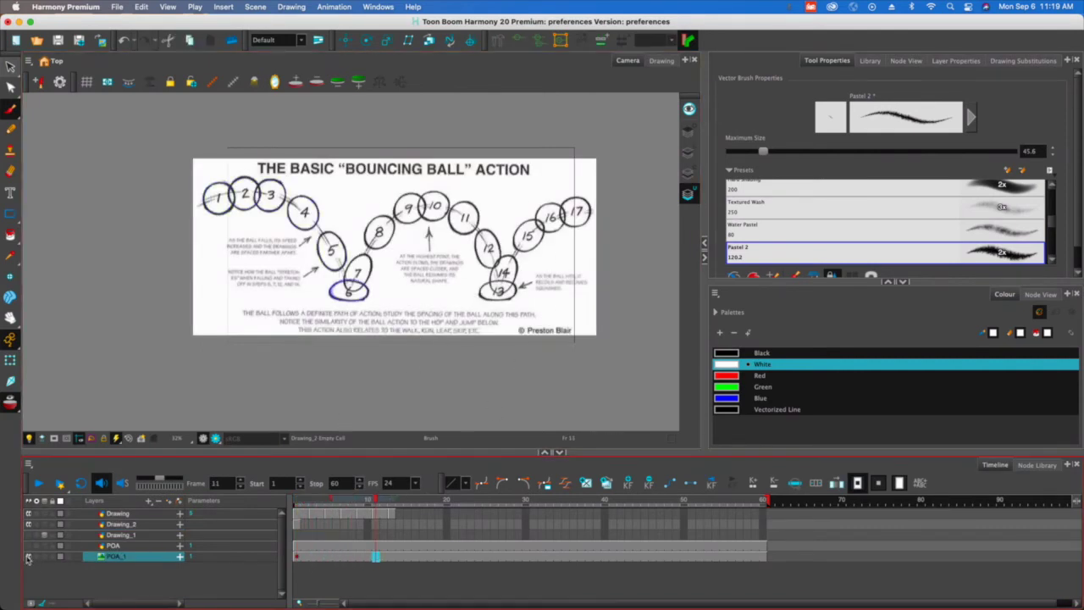
pyautogui.click(29, 556)
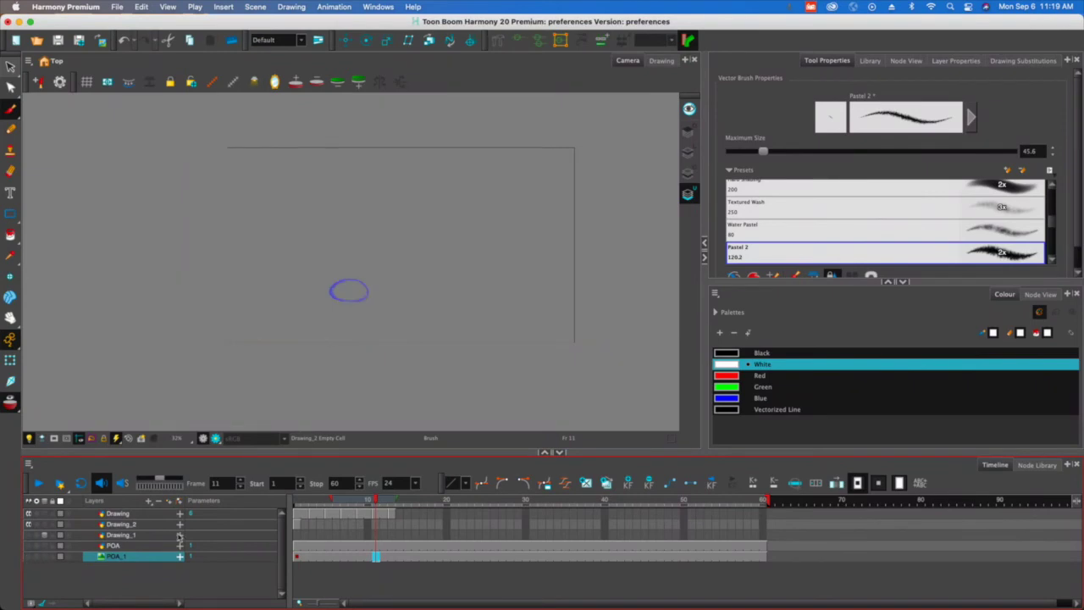
# Extend the path sketch's exposure from frame 1 to frame 60.
pyautogui.click(298, 524)
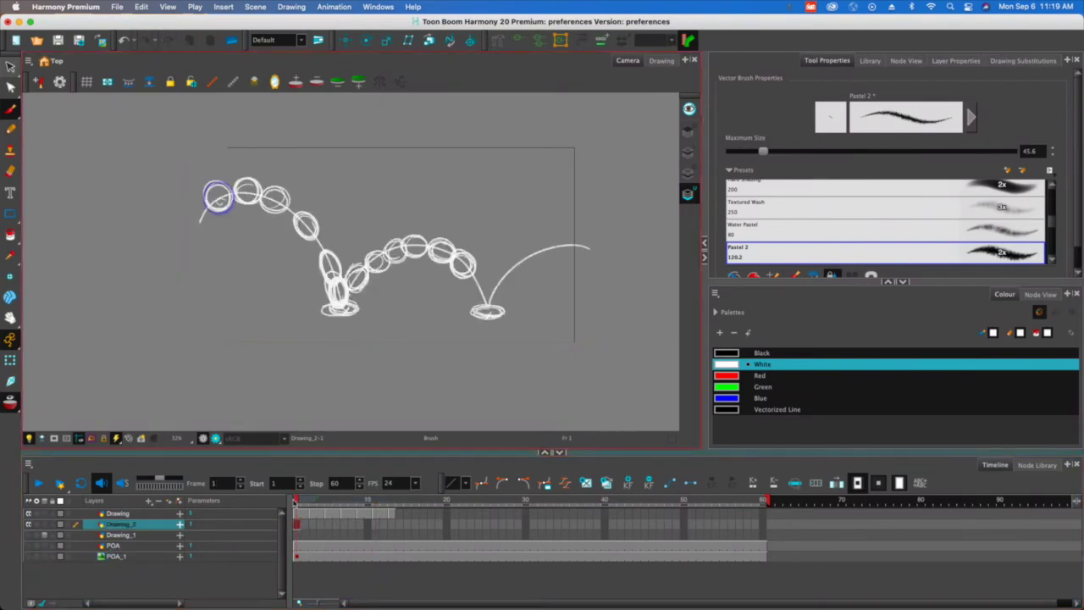
pyautogui.moveTo(299, 501)
pyautogui.mouseDown()
pyautogui.moveTo(313, 502)
pyautogui.moveTo(281, 501)
pyautogui.mouseUp()
pyautogui.click(304, 525)
pyautogui.click(298, 524)
pyautogui.click(764, 526)
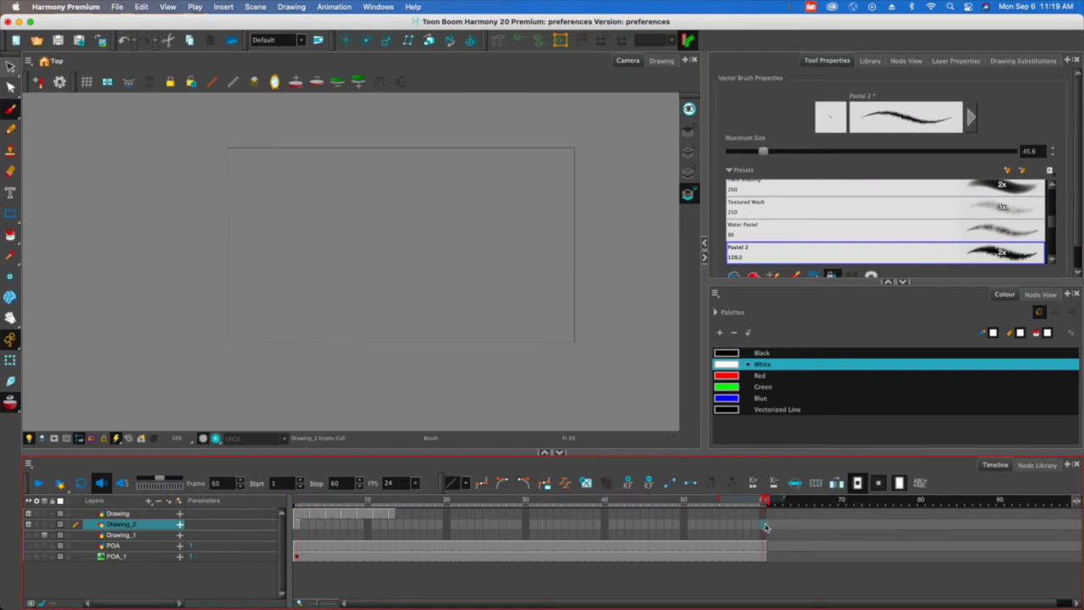
pyautogui.press('F5')
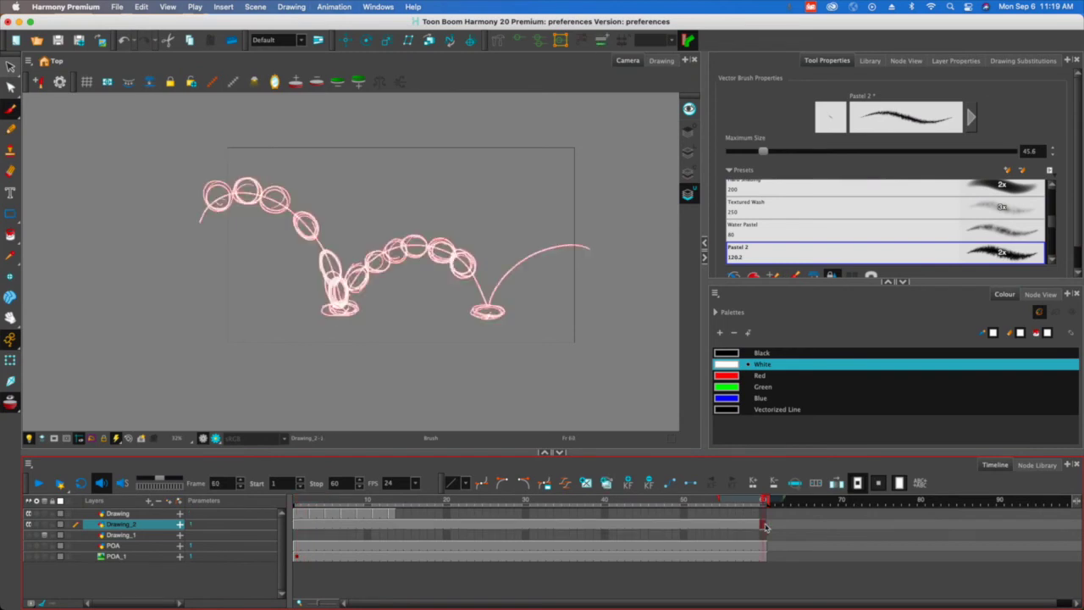
# Look up the Extend Exposure command and check the path sketch on an earlier frame with the traced balls.
pyautogui.rightClick(765, 527)
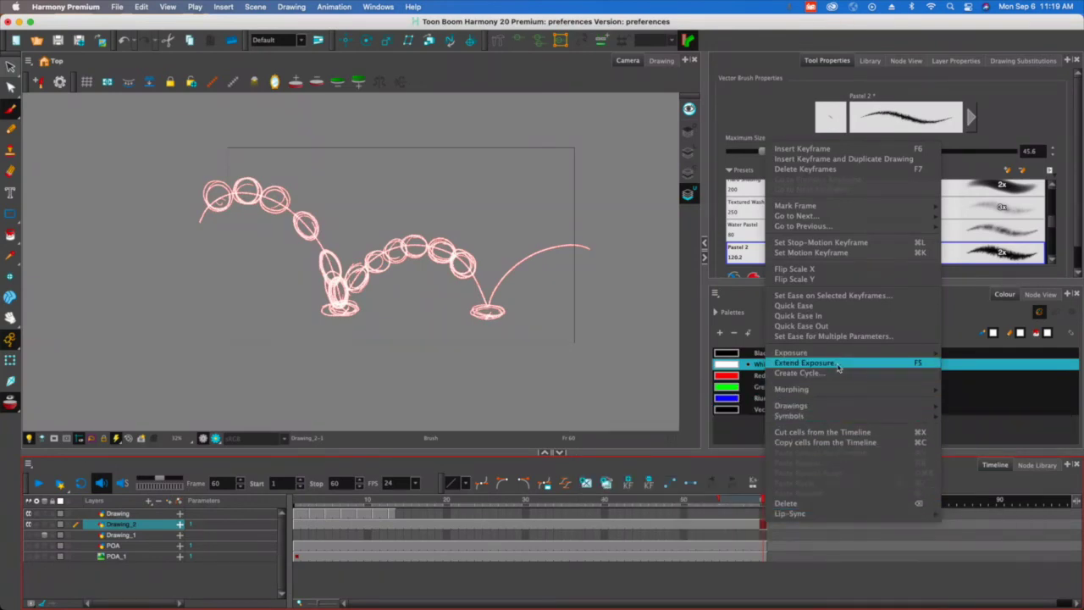
pyautogui.click(765, 502)
pyautogui.click(353, 505)
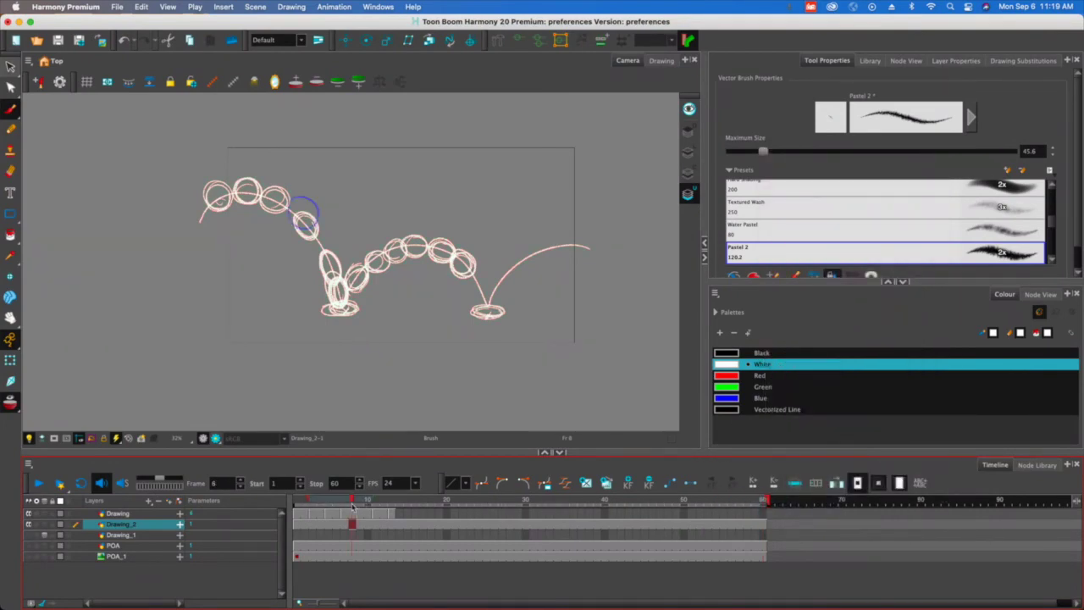
# Draw balls in blue on twos from frame 15 of the Drawing layer, following the path sketch over the middle arc and second landing.
pyautogui.click(393, 514)
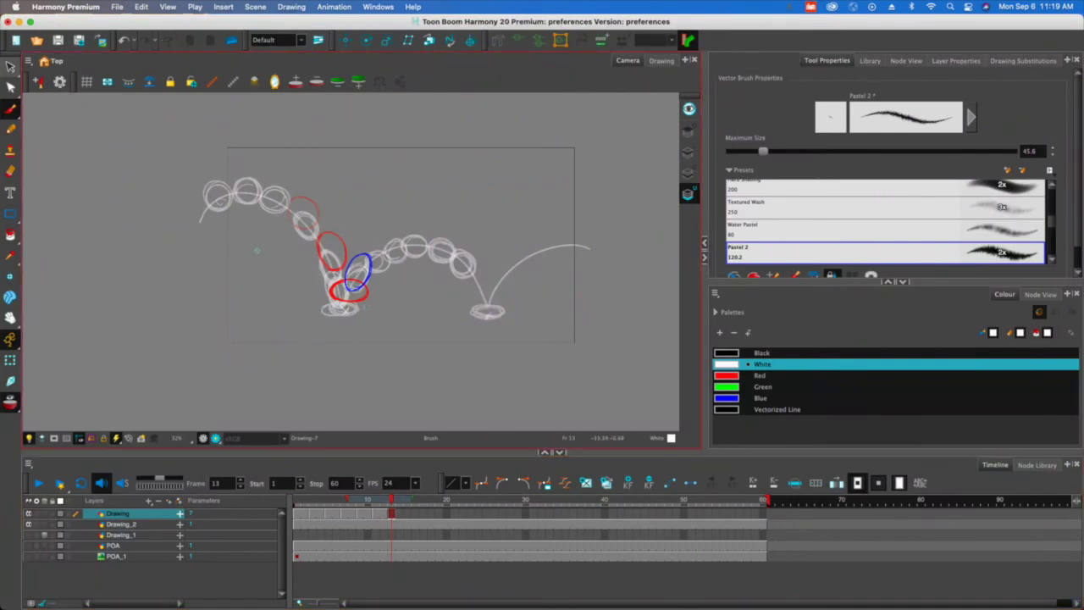
pyautogui.click(407, 514)
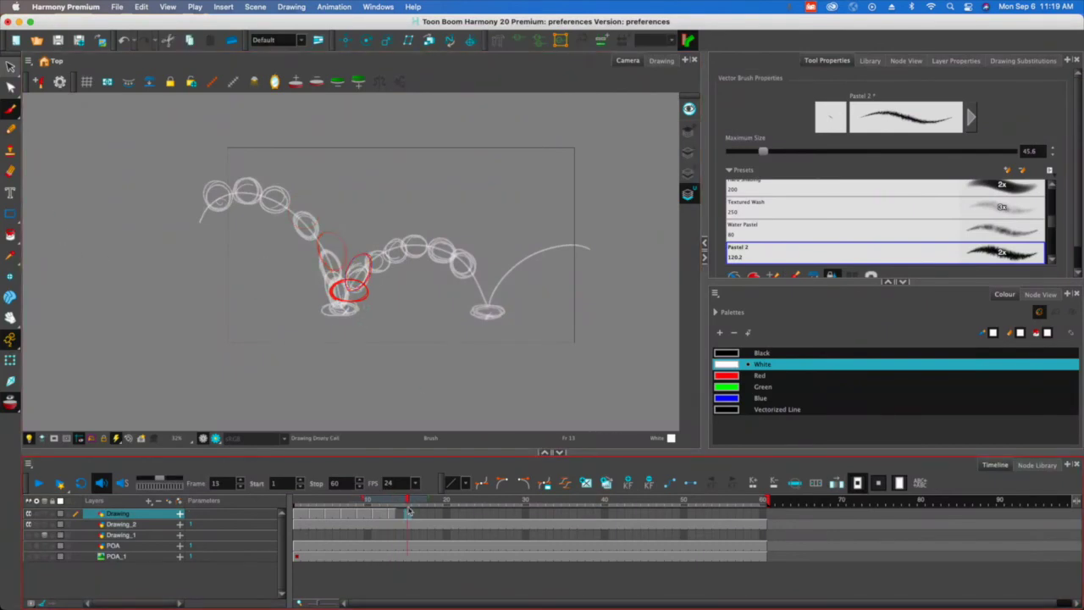
pyautogui.click(726, 398)
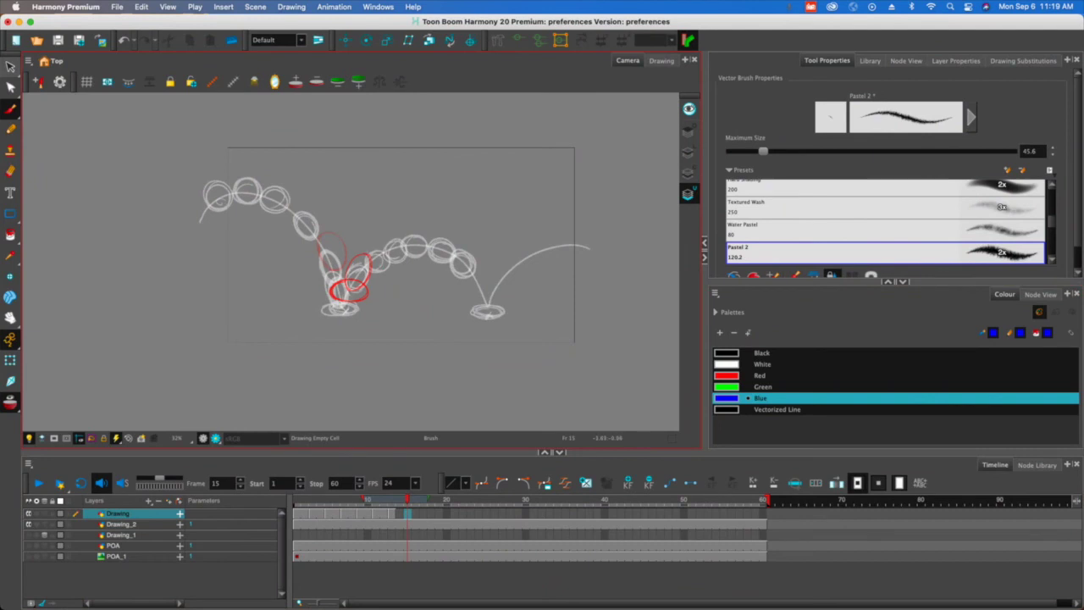
pyautogui.moveTo(377, 269)
pyautogui.mouseDown()
pyautogui.moveTo(373, 254)
pyautogui.moveTo(386, 263)
pyautogui.moveTo(373, 269)
pyautogui.moveTo(386, 243)
pyautogui.moveTo(398, 259)
pyautogui.moveTo(406, 238)
pyautogui.moveTo(424, 255)
pyautogui.moveTo(414, 233)
pyautogui.moveTo(440, 263)
pyautogui.moveTo(454, 246)
pyautogui.moveTo(450, 270)
pyautogui.moveTo(470, 251)
pyautogui.moveTo(487, 301)
pyautogui.moveTo(470, 271)
pyautogui.moveTo(476, 313)
pyautogui.moveTo(500, 306)
pyautogui.moveTo(486, 310)
pyautogui.moveTo(496, 286)
pyautogui.moveTo(488, 296)
pyautogui.moveTo(513, 264)
pyautogui.moveTo(501, 286)
pyautogui.mouseUp()
pyautogui.press('.')
pyautogui.press('.')
pyautogui.press('.')
pyautogui.press('.')
pyautogui.press('.')
pyautogui.press('.')
pyautogui.press('.')
pyautogui.press('.')
pyautogui.press('.')
pyautogui.press('.')
pyautogui.press('.')
pyautogui.press('.')
pyautogui.press('.')
pyautogui.press('.')
pyautogui.press('.')
pyautogui.press('.')
pyautogui.press('.')
# Draw the remaining blue balls on twos along the end of the last arc, up to frame 39.
pyautogui.moveTo(538, 252)
pyautogui.mouseDown()
pyautogui.moveTo(521, 257)
pyautogui.moveTo(555, 246)
pyautogui.moveTo(546, 241)
pyautogui.moveTo(556, 258)
pyautogui.moveTo(601, 243)
pyautogui.mouseUp()
pyautogui.press('.')
pyautogui.press('.')
pyautogui.press('.')
pyautogui.press('.')
pyautogui.press('.')
pyautogui.press('.')
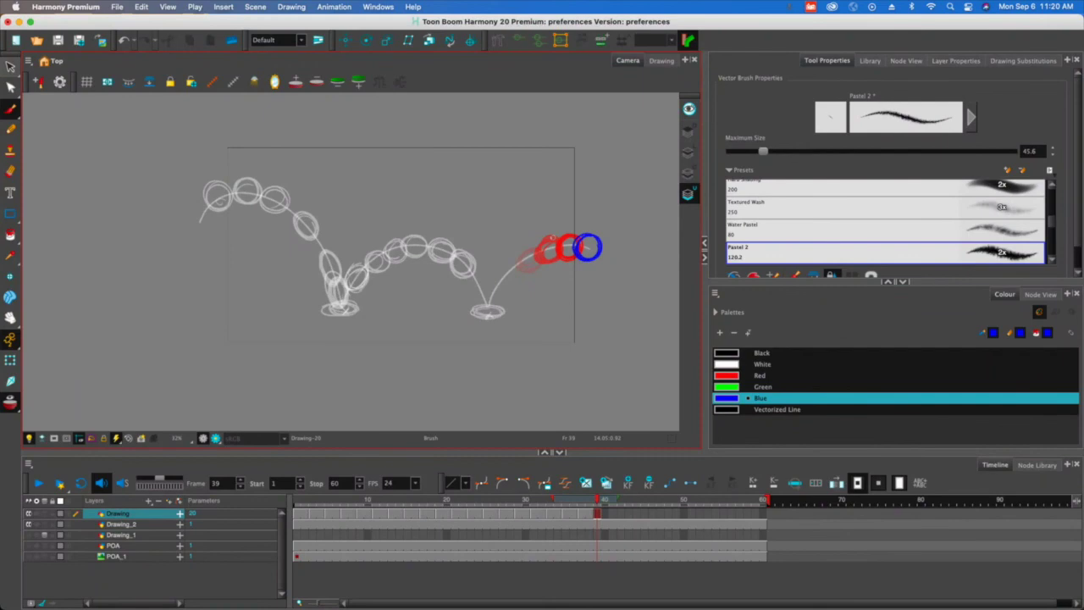